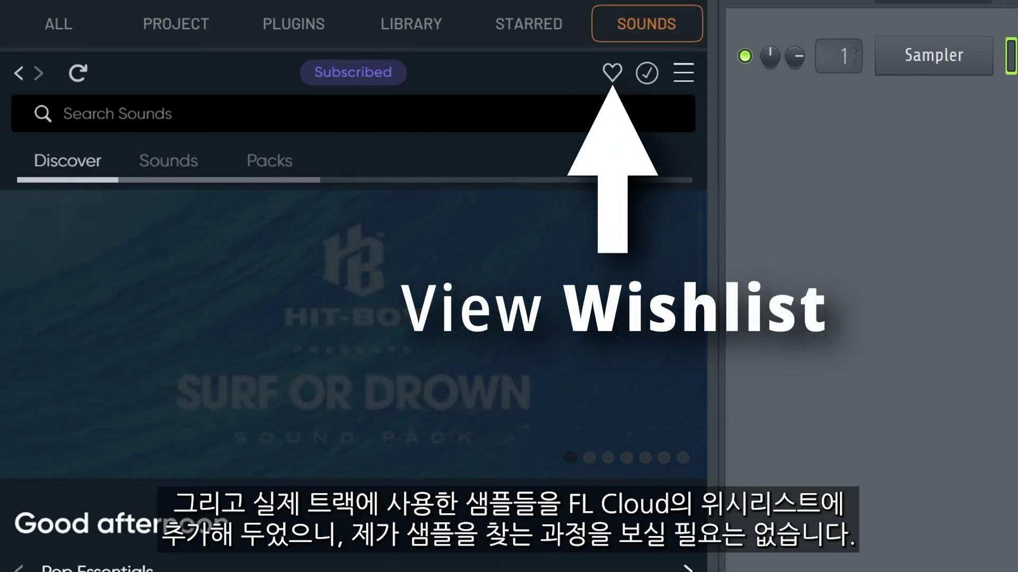
Show the wishlisted sounds in the sound library and set the project tempo to 145 BPM
click(613, 72)
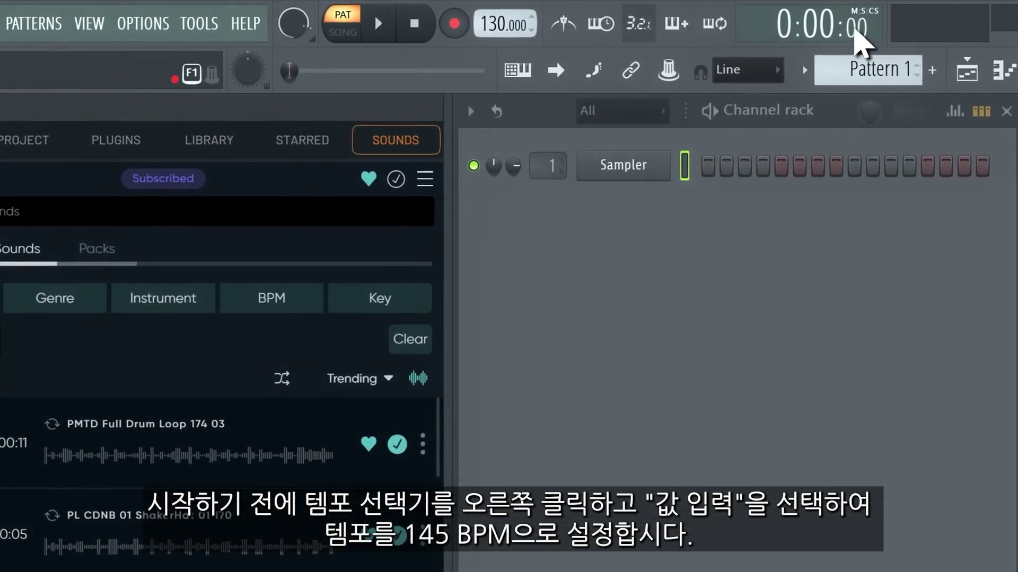
right_click(490, 27)
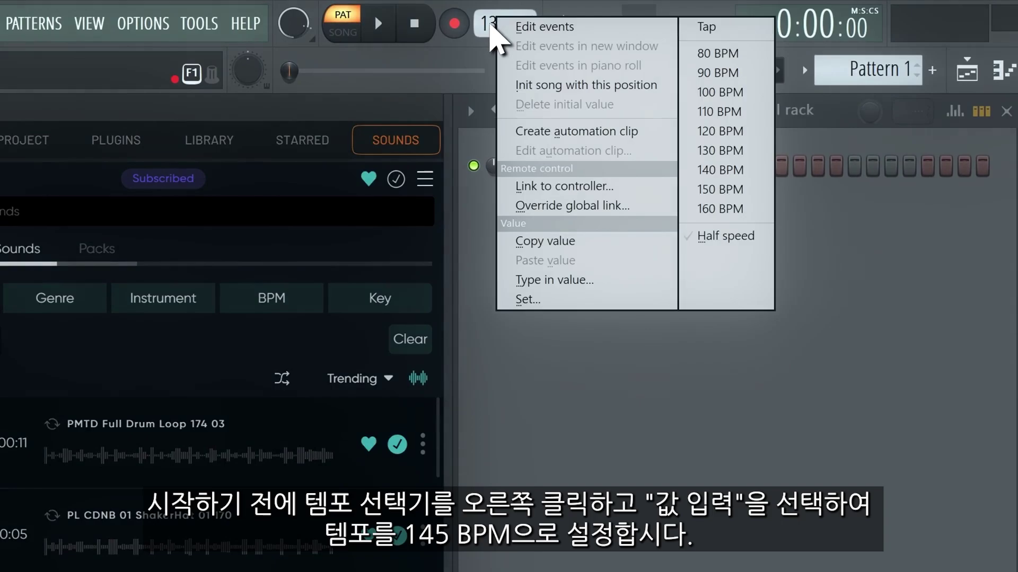
click(605, 282)
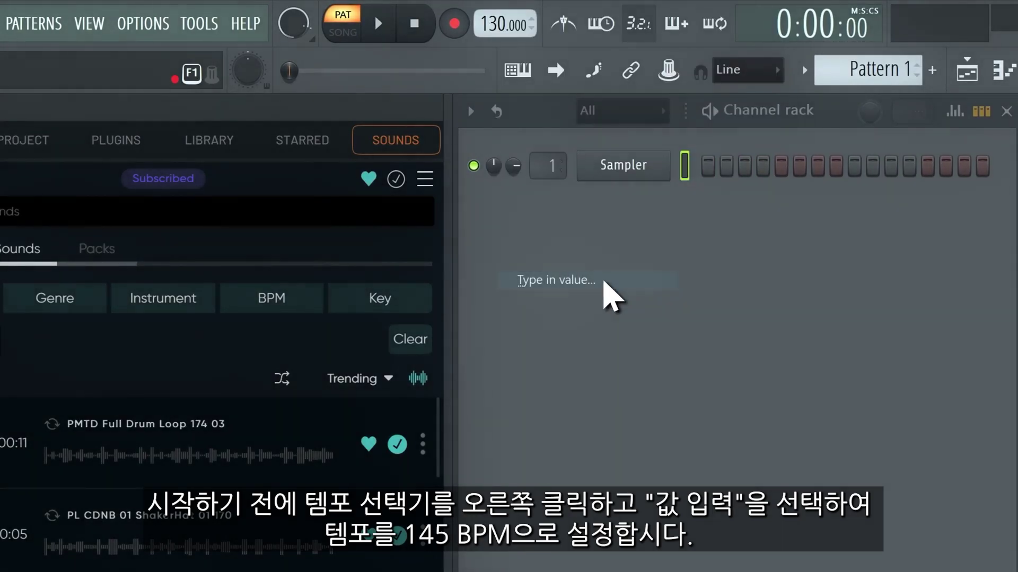
text(145)
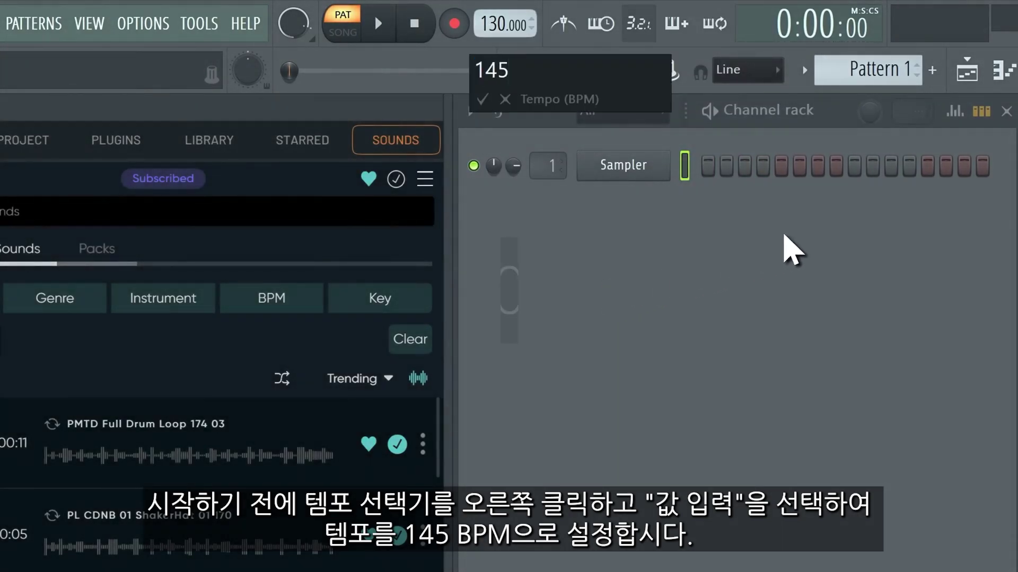
key(Return)
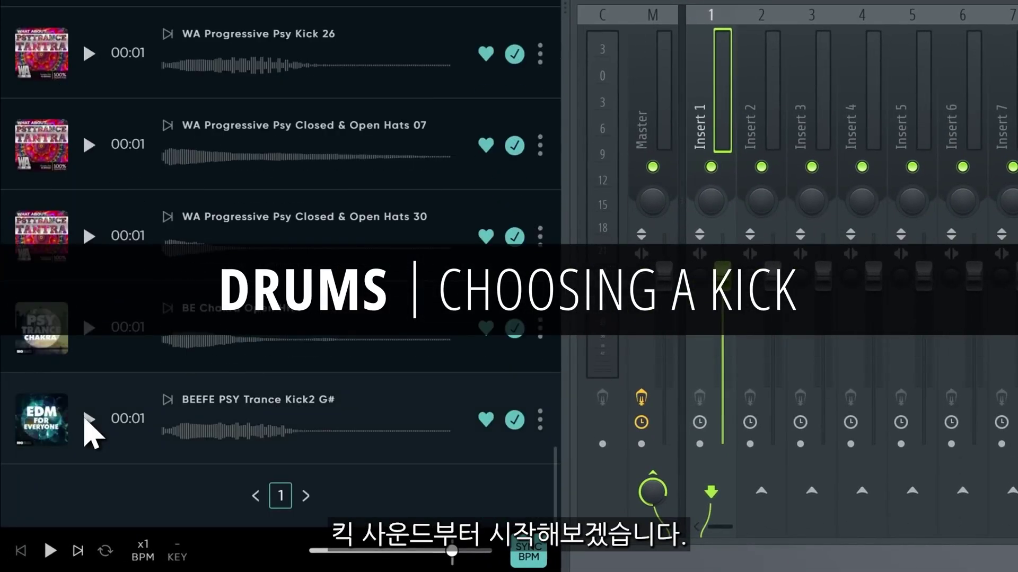
Preview the BEEFE PSY Trance Kick2 G# sample and add it to Track 1 of the playlist as an instrument track
click(89, 421)
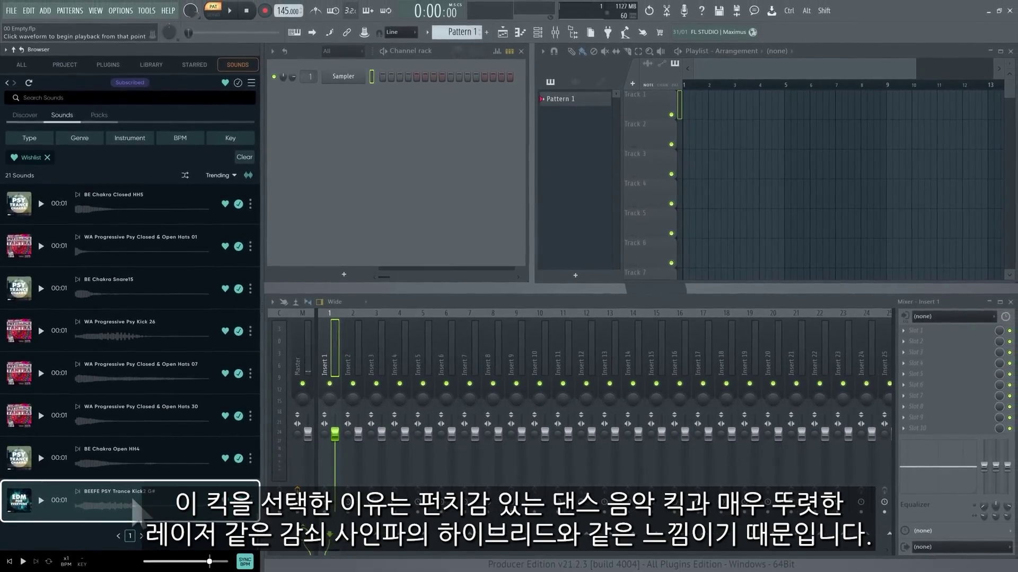
drag(137, 512, 133, 504)
drag(322, 366, 652, 103)
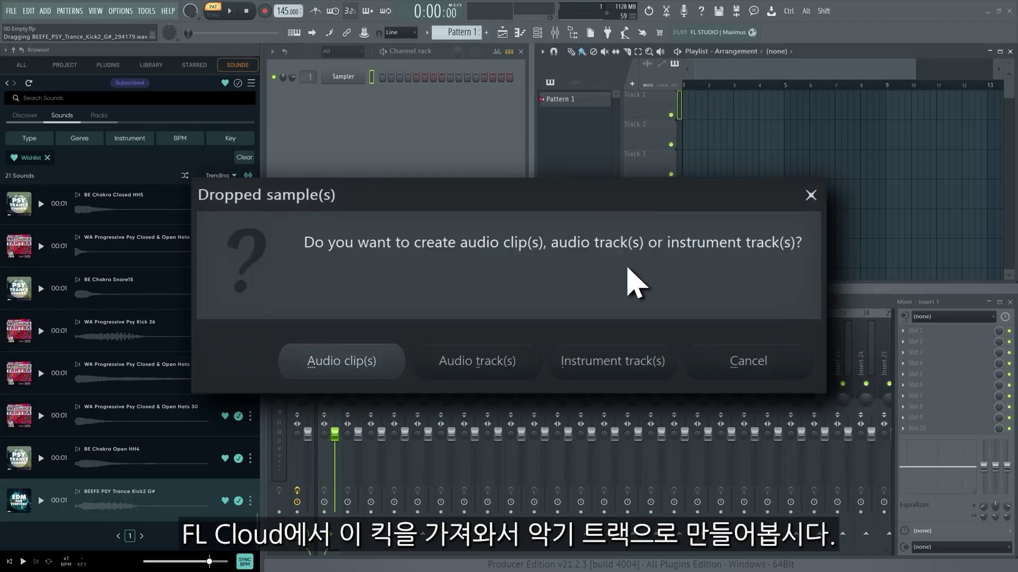
click(613, 371)
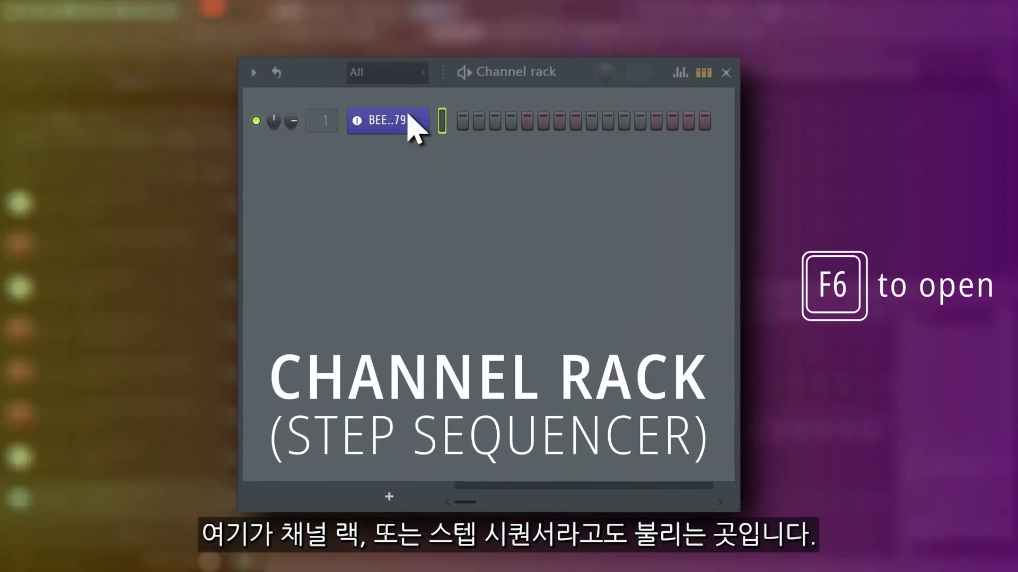
Fill every fourth step of the kick channel to make a four-on-the-floor pattern
right_click(409, 119)
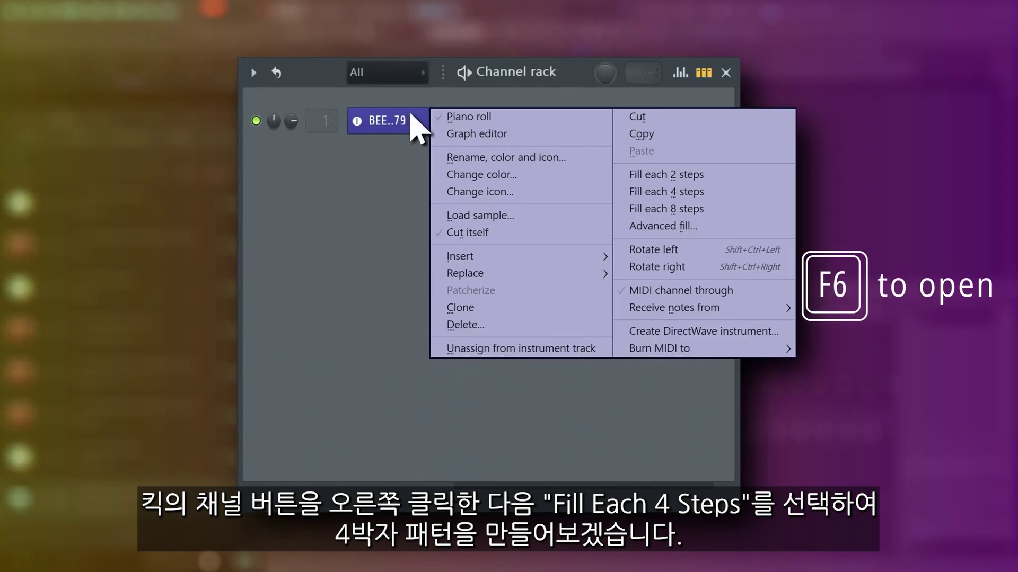
click(687, 192)
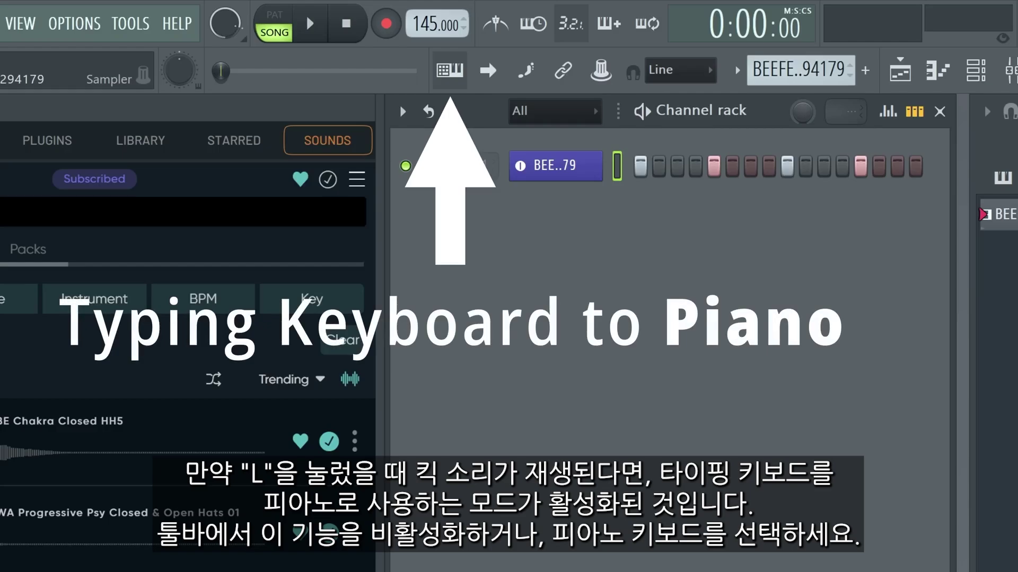
Turn off the typing-keyboard-to-piano mode and toggle playback between pattern and song mode, ending in song mode
key(l)
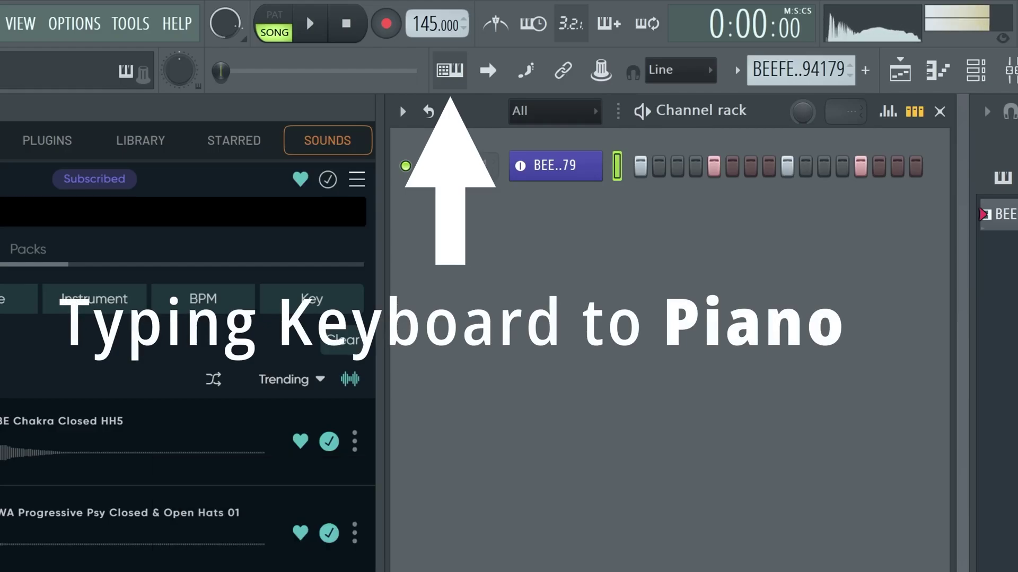
key(ctrl+t)
key(l)
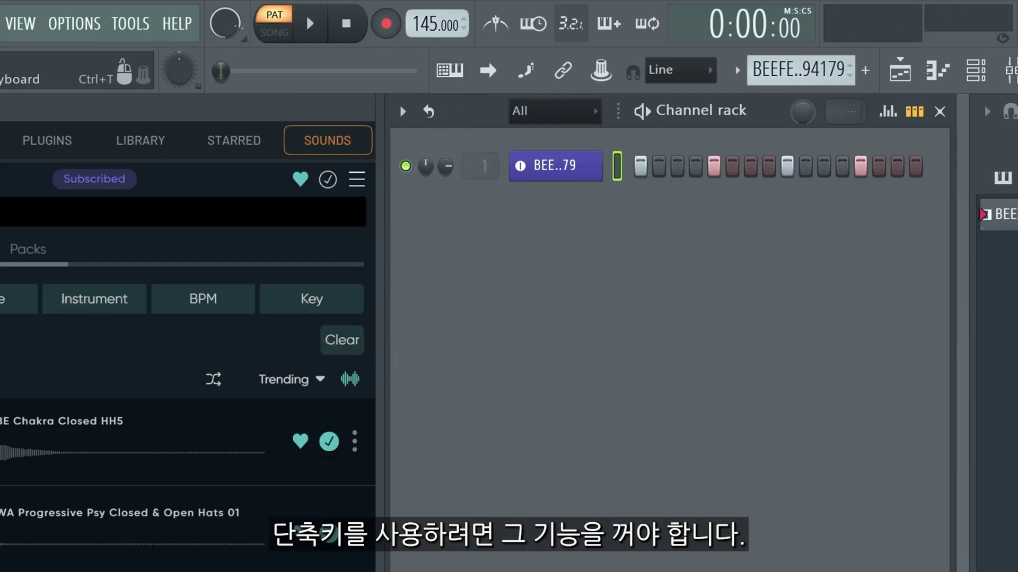
key(l)
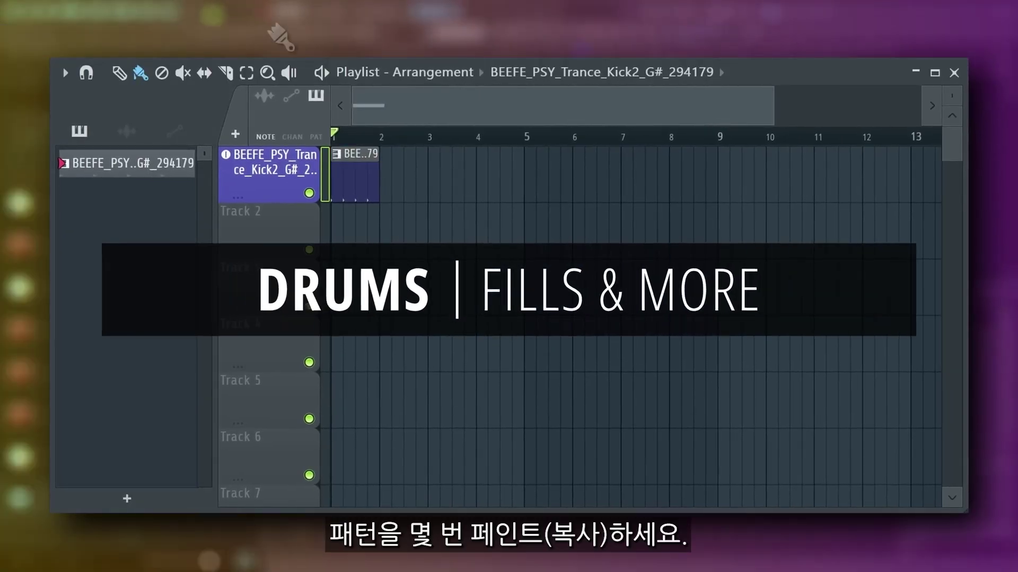
Paint the kick pattern across bars 2 to 8 of its playlist track and make the clip in bar 8 unique
drag(421, 155, 681, 159)
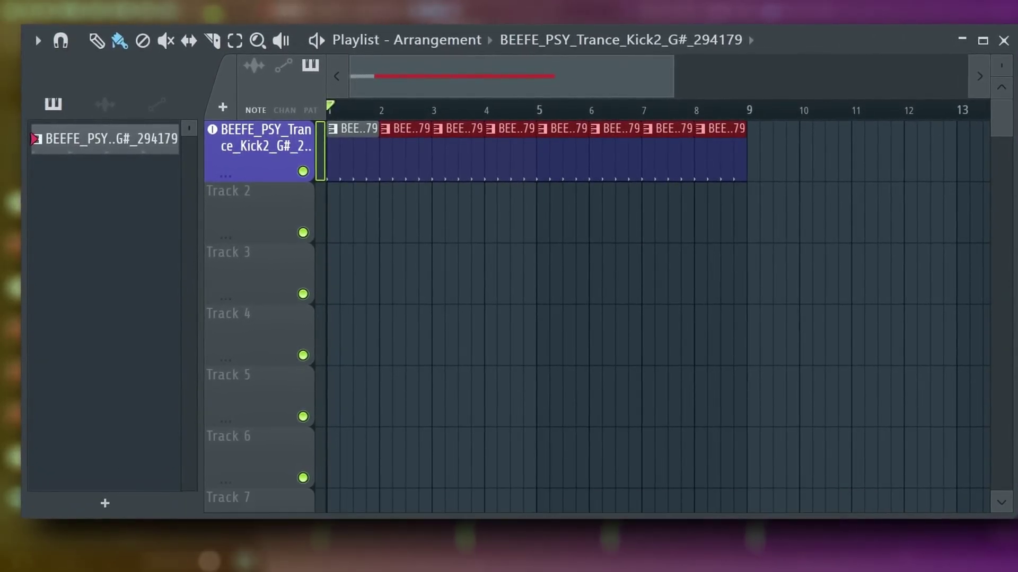
click(700, 129)
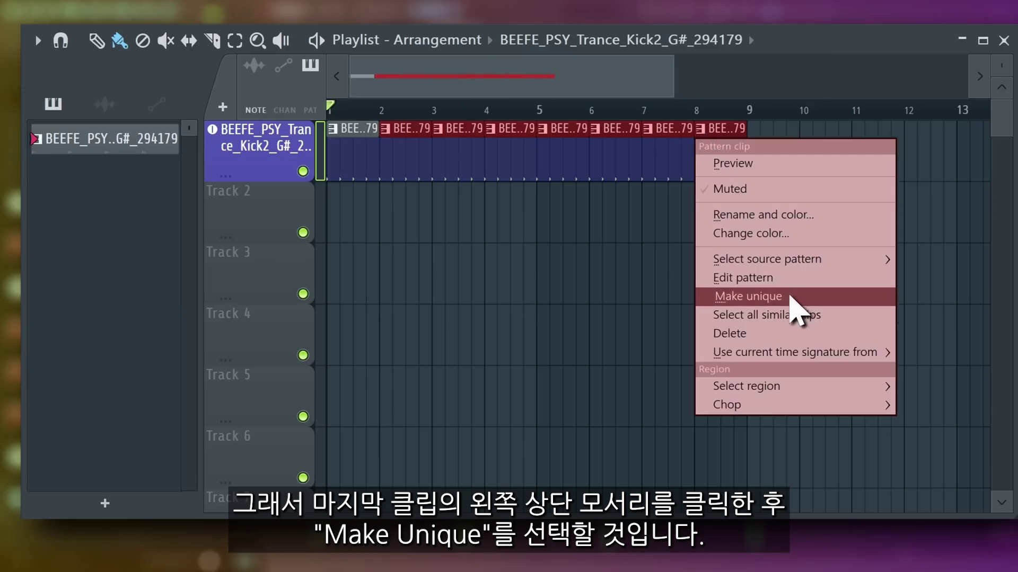
click(749, 296)
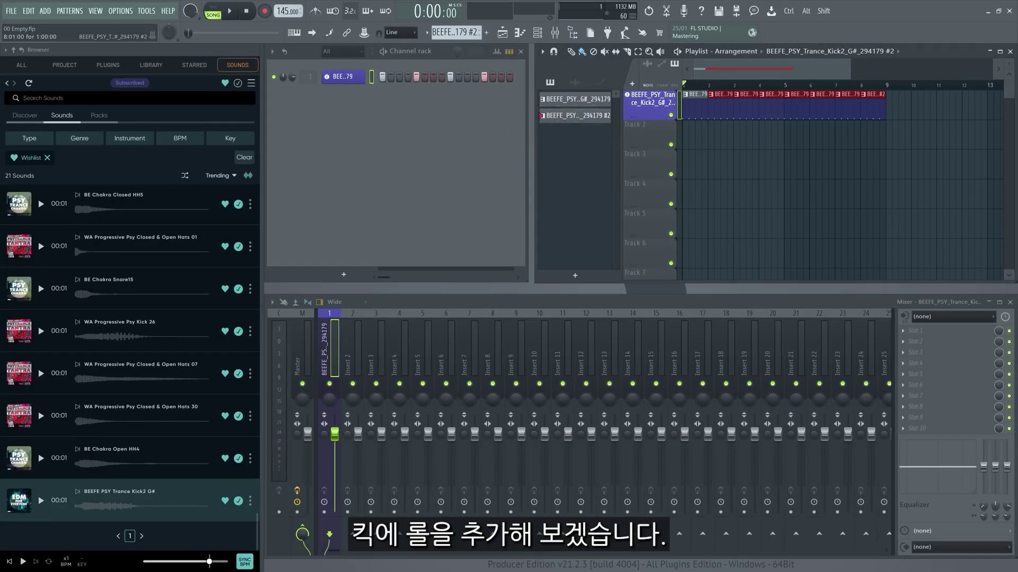
In the unique kick clip's notes, lengthen the fourth hit to half a beat and add an equally long C5 note right after it
double_click(870, 108)
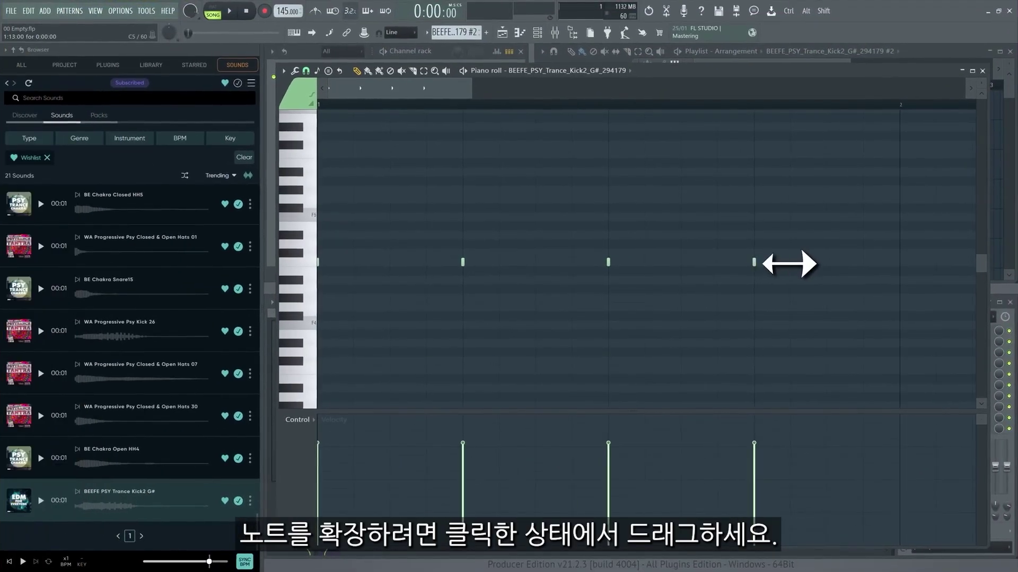
drag(644, 243, 722, 242)
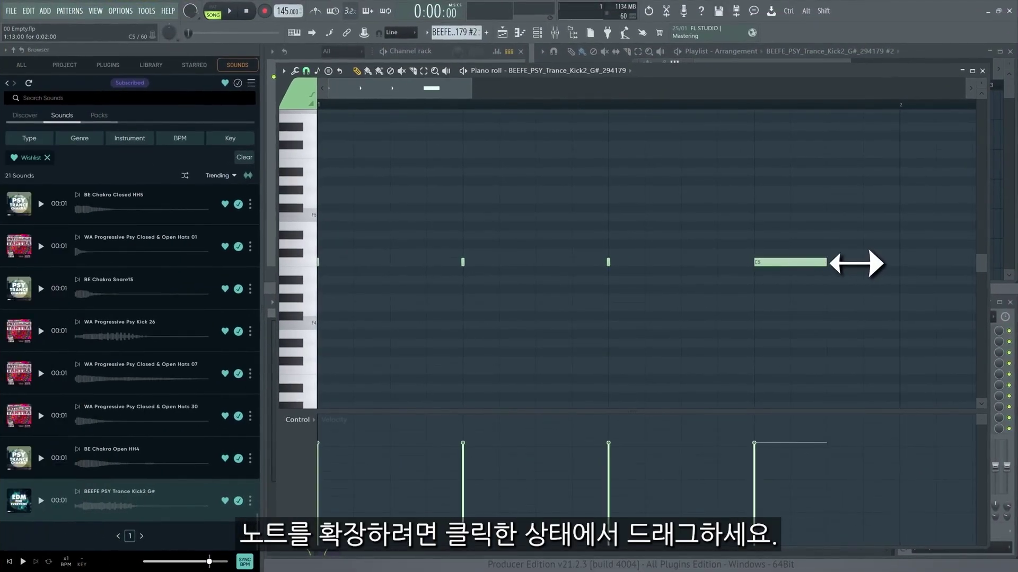
click(844, 262)
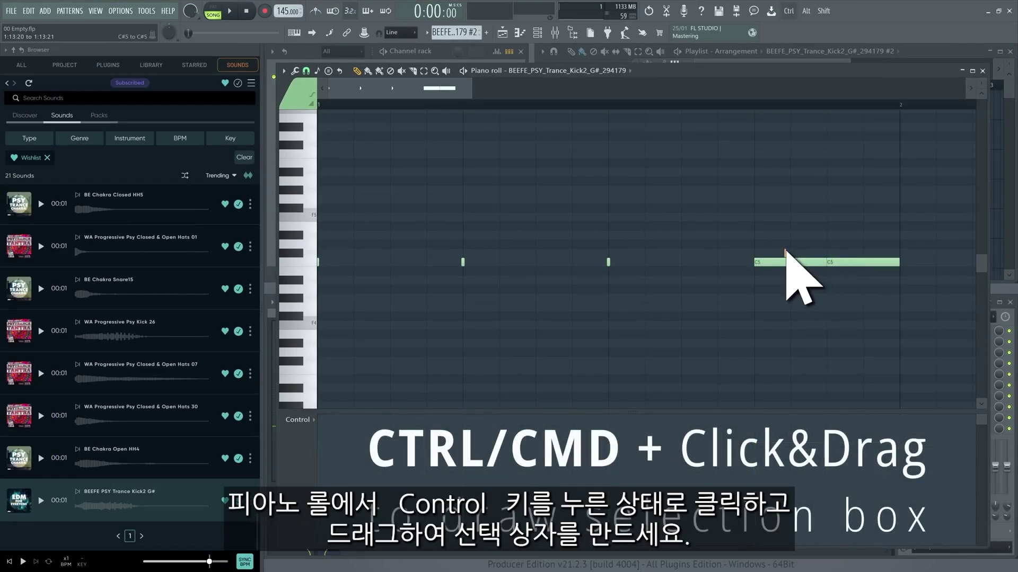
Select the first of the two long C5 notes and chop it with the Default chopper pattern
ctrl+drag(785, 252, 791, 265)
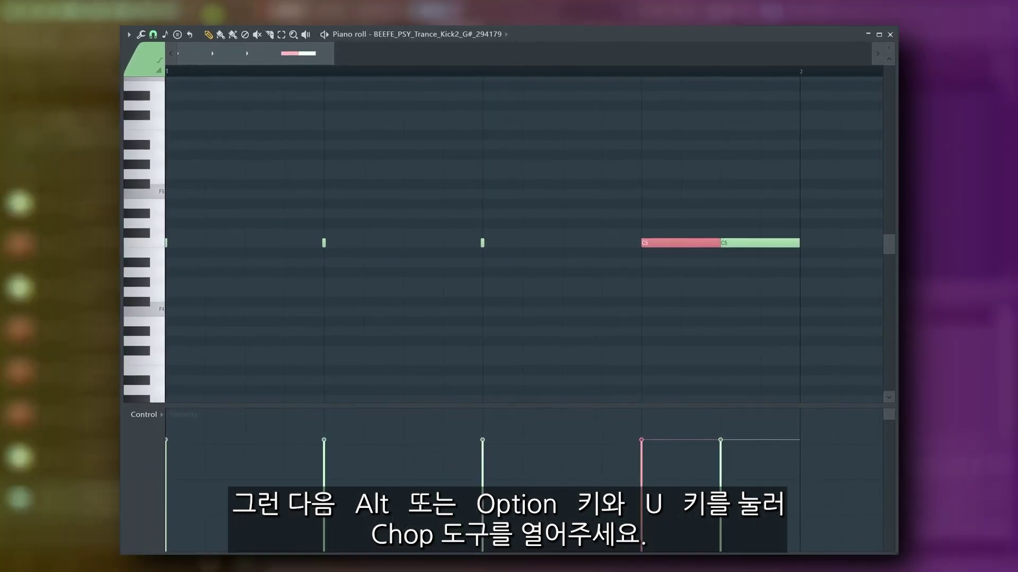
key(alt+u)
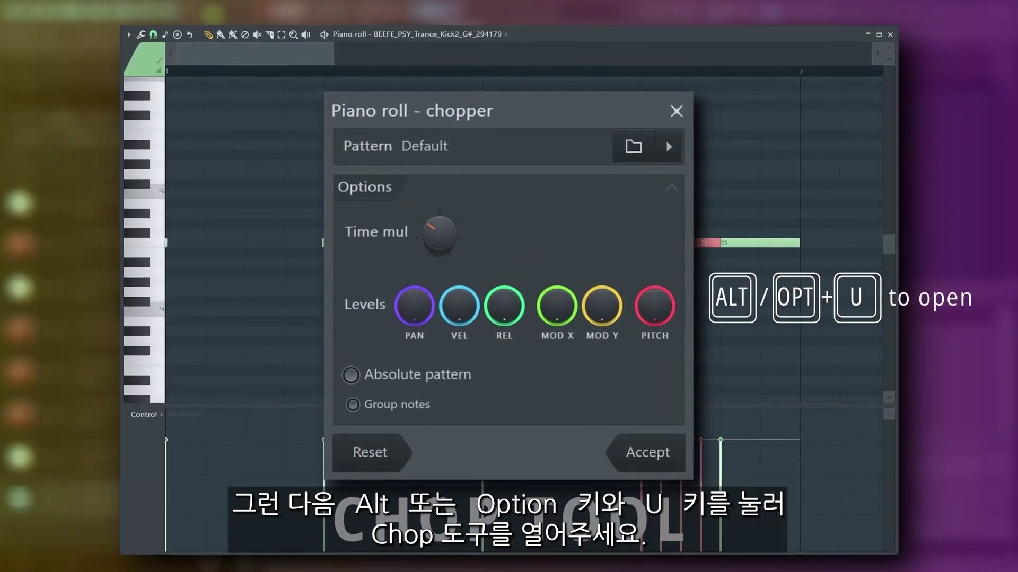
key(Return)
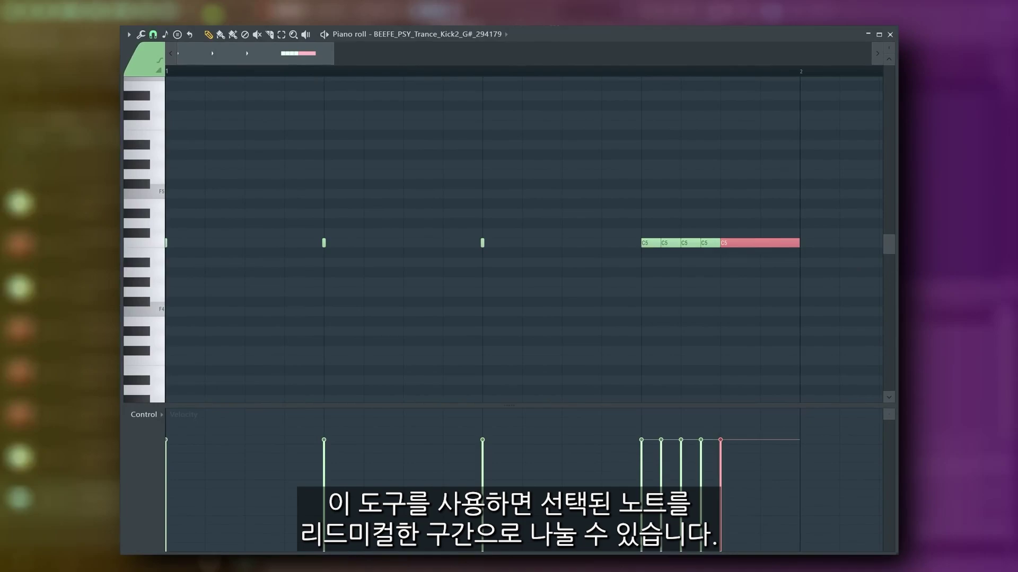
Chop the second long C5 note with a lower time multiplier for a faster roll, and play back the kick fill
key(alt+u)
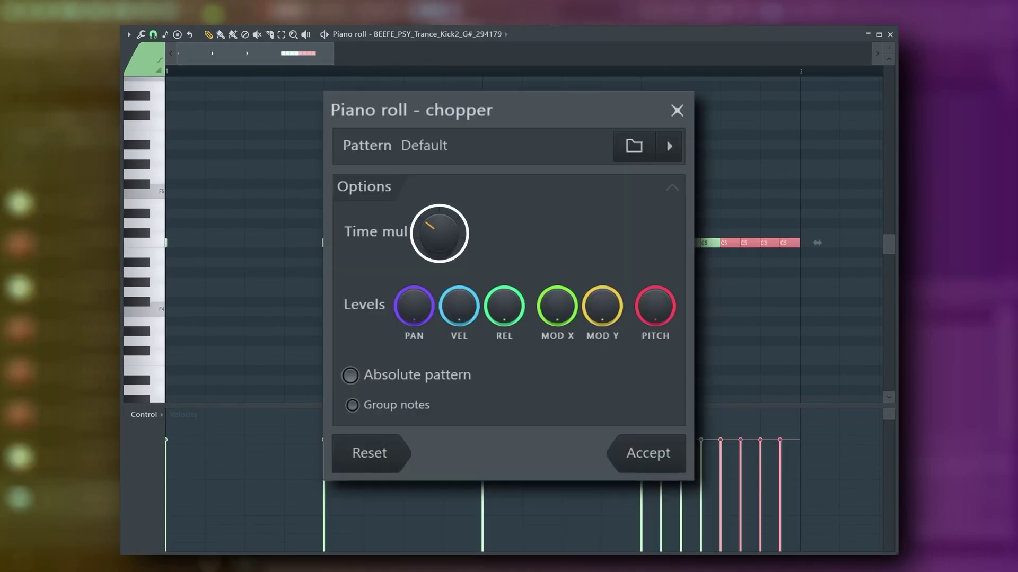
drag(438, 233, 439, 242)
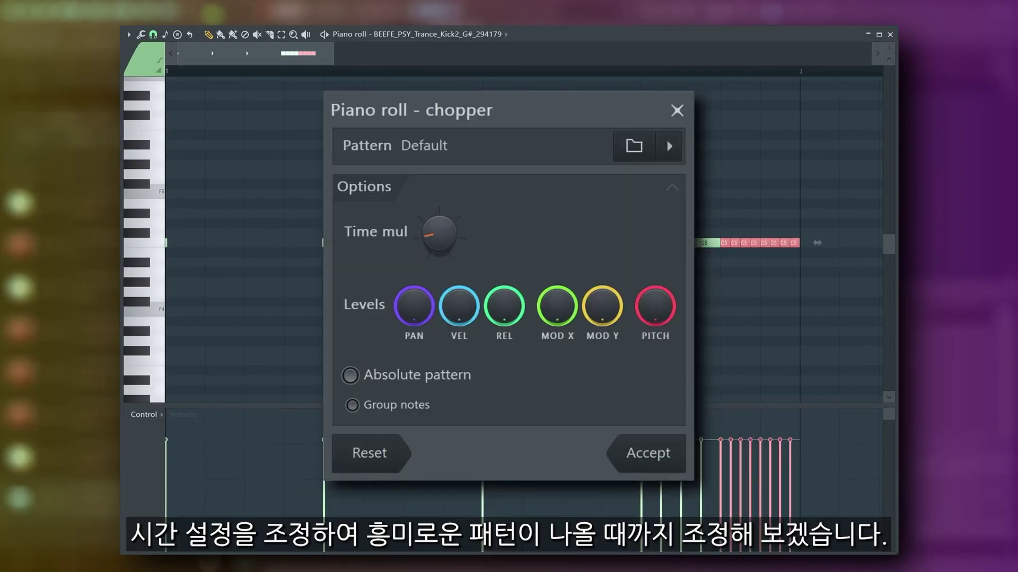
key(Return)
key(space)
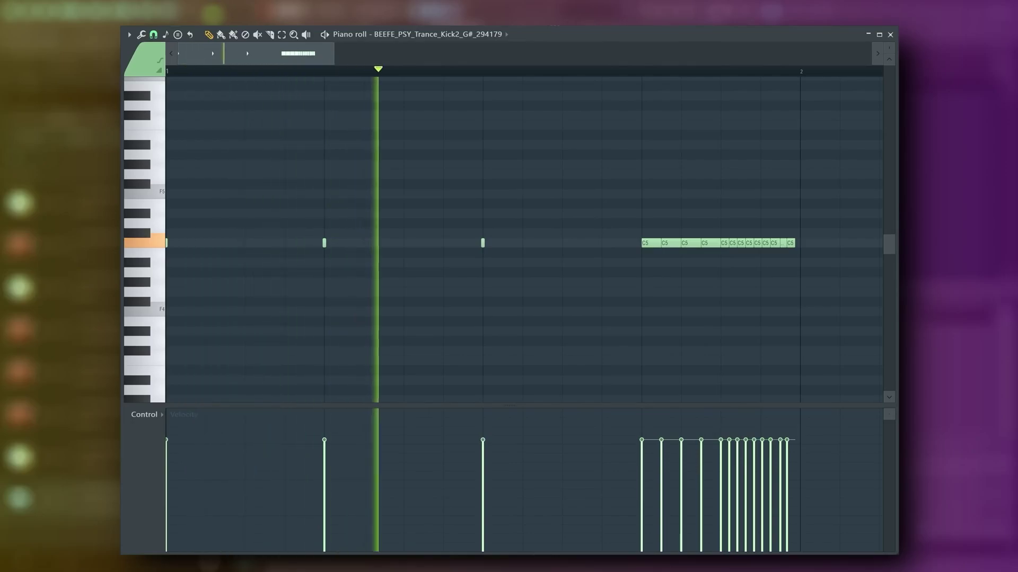
key(space)
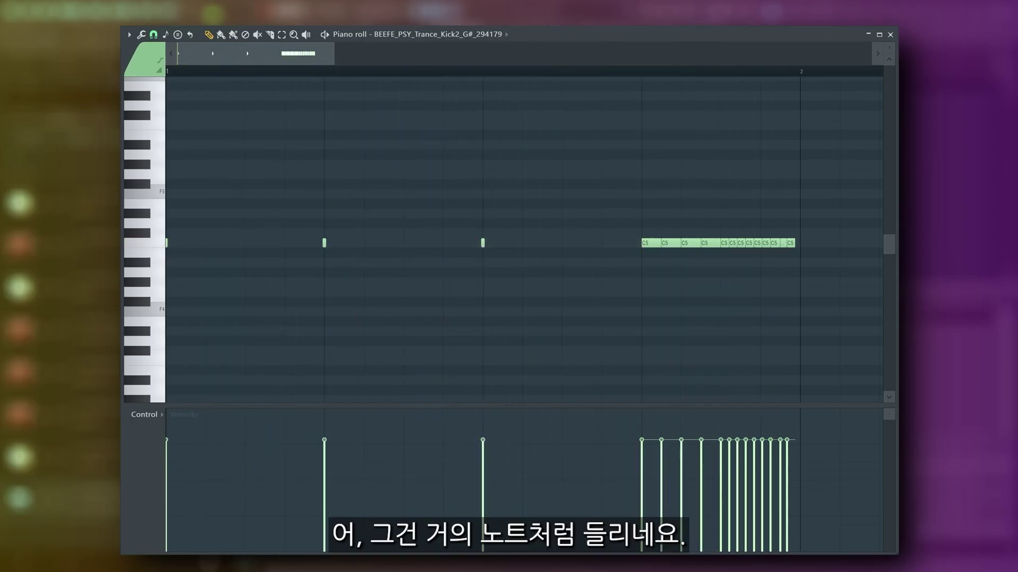
key(F7)
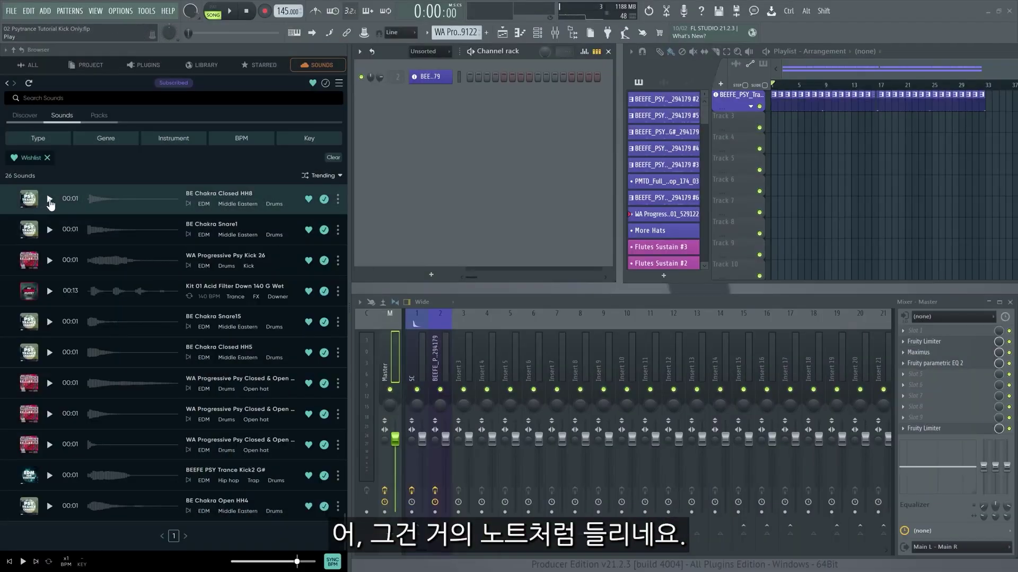
Preview the BE Chakra Closed HH8 sample and add it as an instrument track below the kick
click(50, 200)
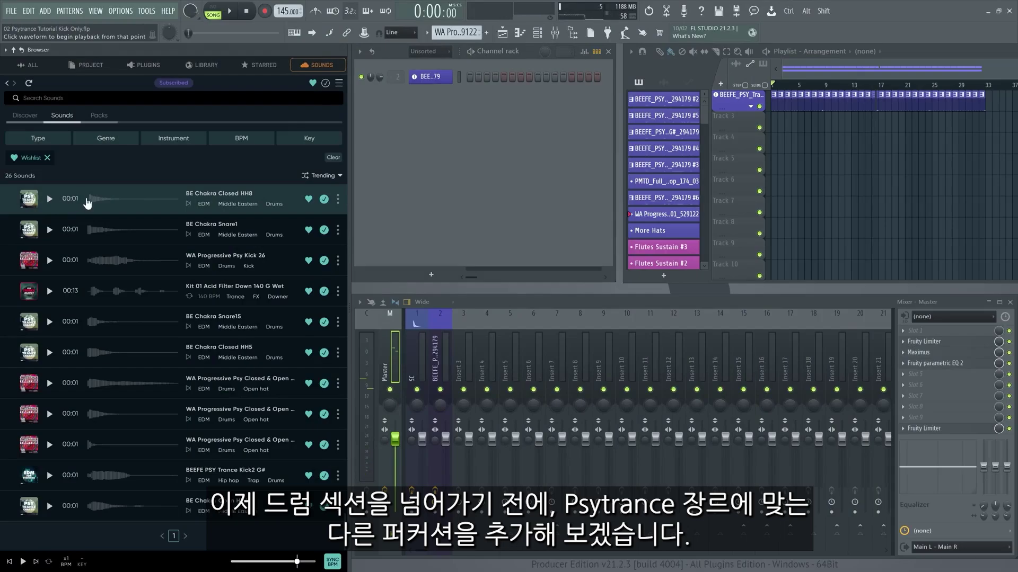
drag(666, 198, 732, 134)
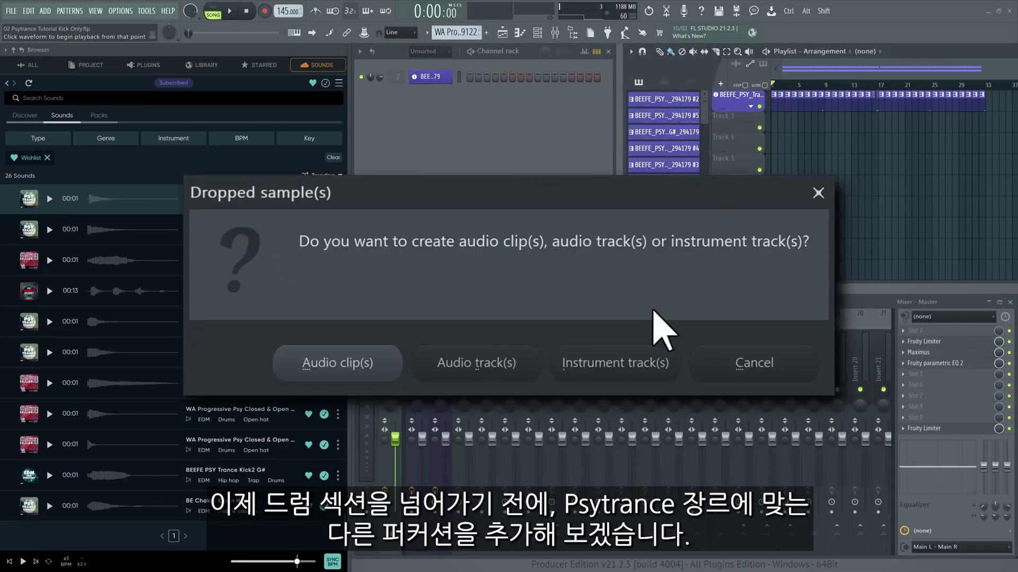
click(646, 361)
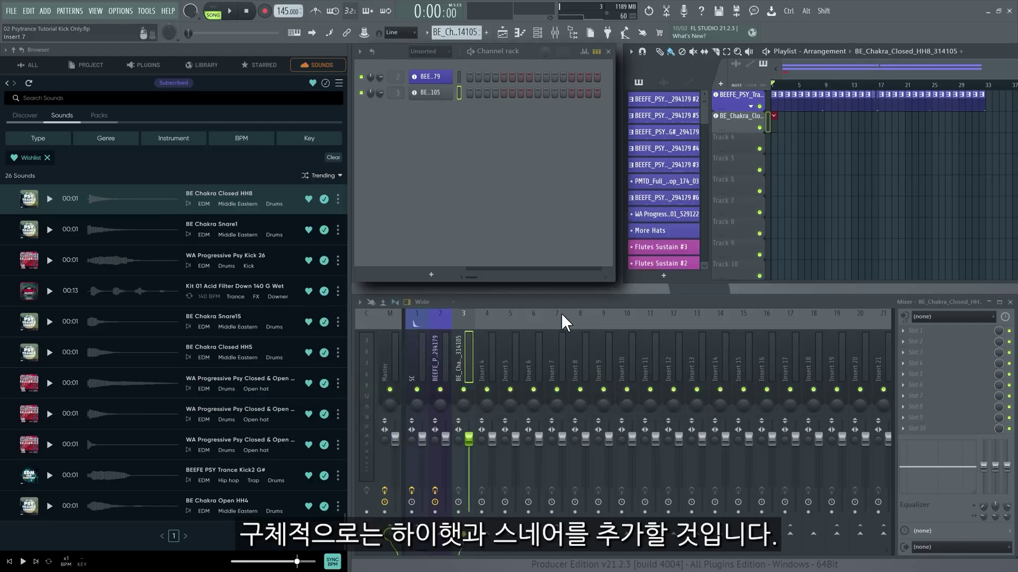
Add closed hi-hat hits on steps 3, 7, 11 and 15 of its channel
click(486, 92)
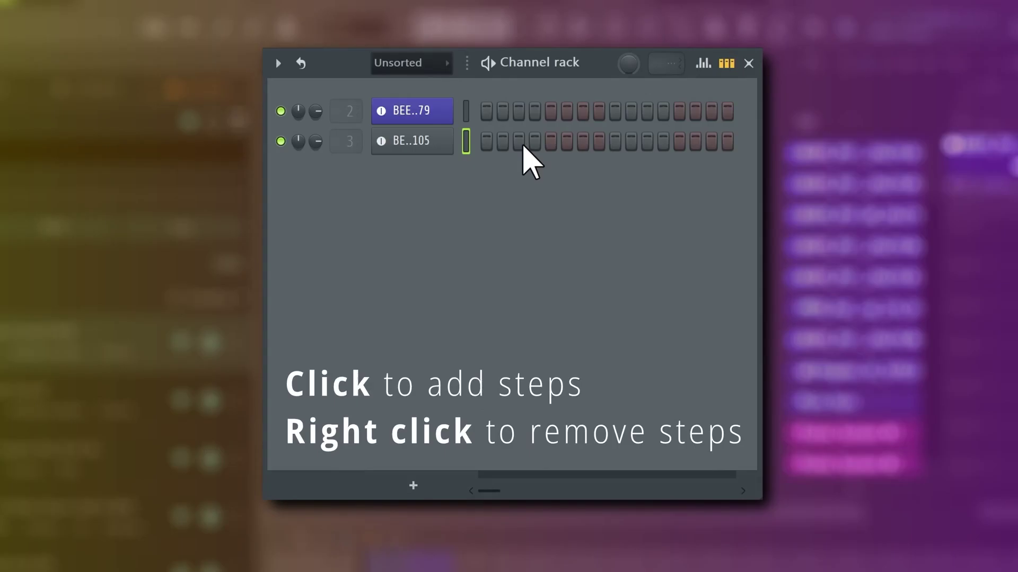
click(522, 143)
click(647, 141)
click(712, 141)
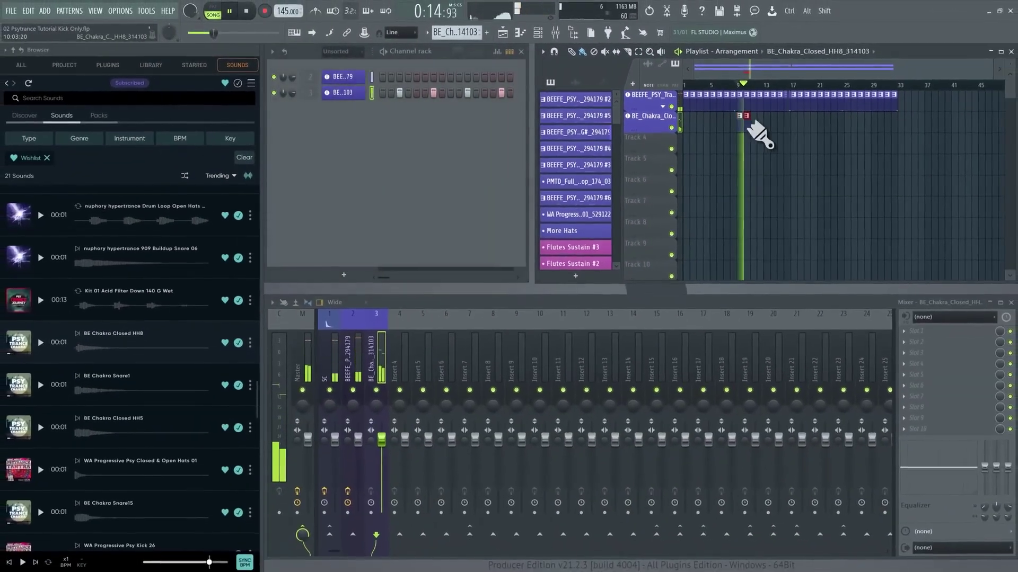
Paint the closed hi-hat pattern along its playlist track from bar 10 to the end of the kick clips and stop playback
drag(749, 123, 769, 123)
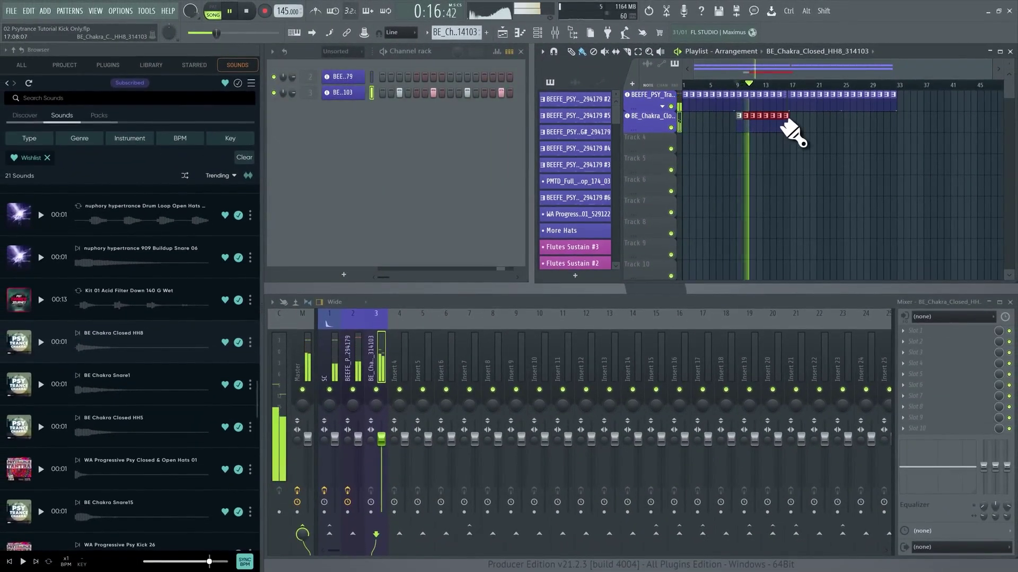
drag(785, 122, 890, 123)
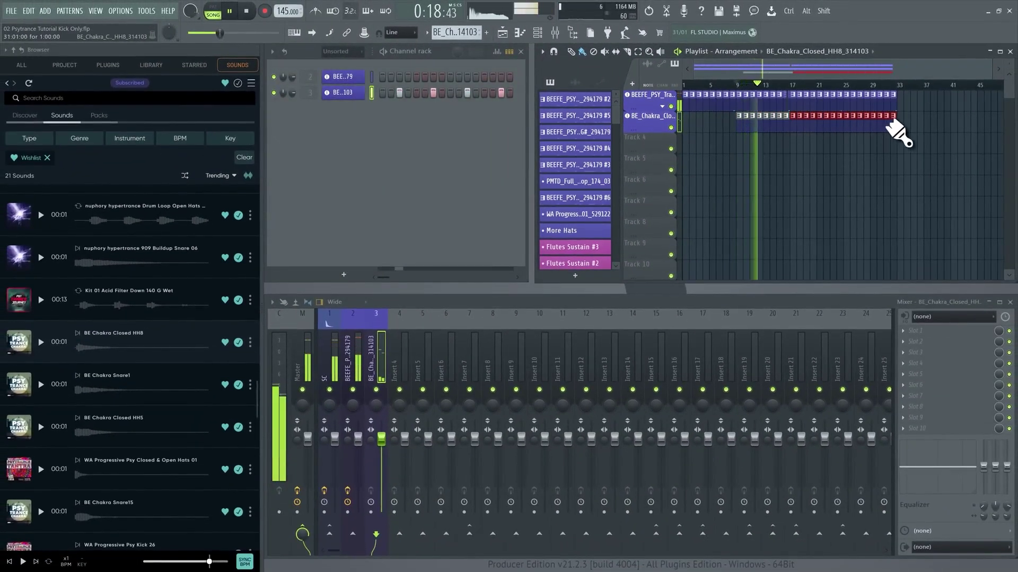
key(space)
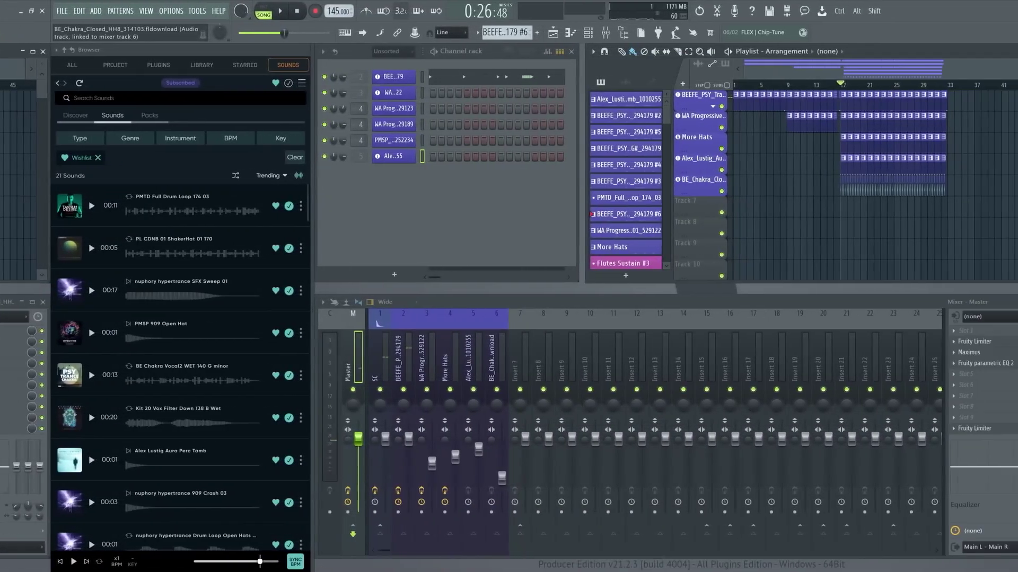
Play back the drum arrangement and add the Psy Bass preset as an instrument track below the closed hi-hat track
key(space)
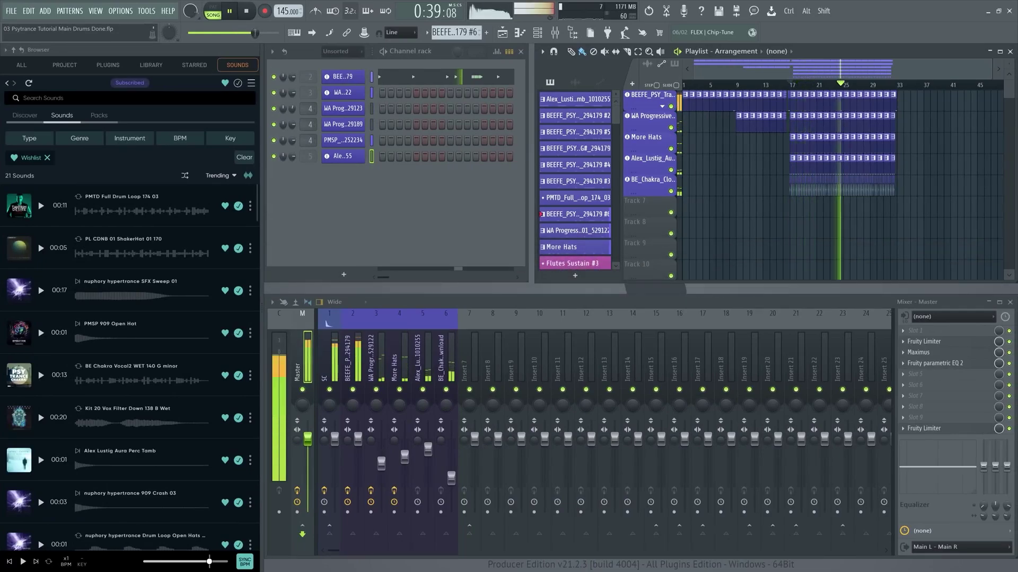
key(space)
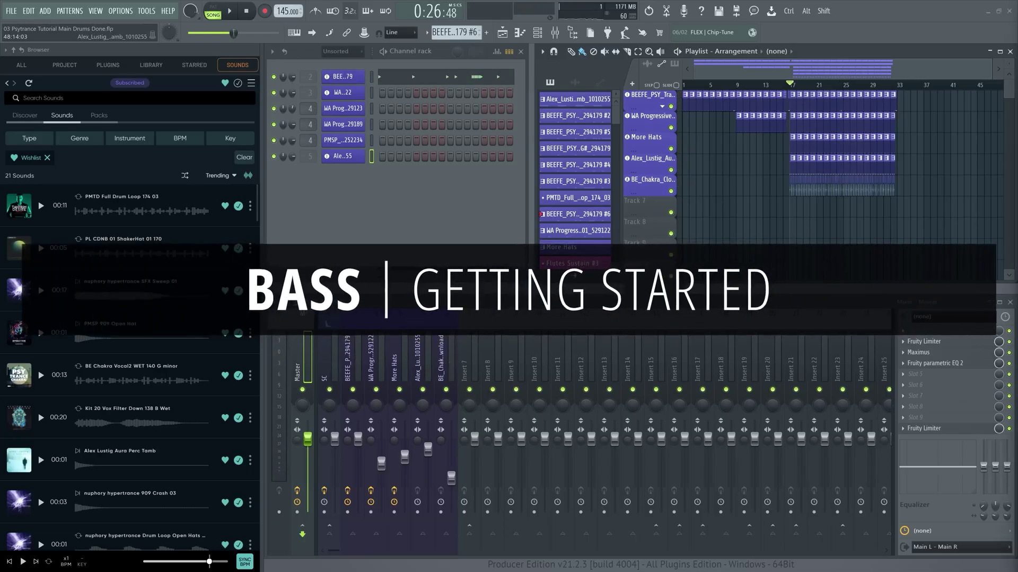
click(21, 64)
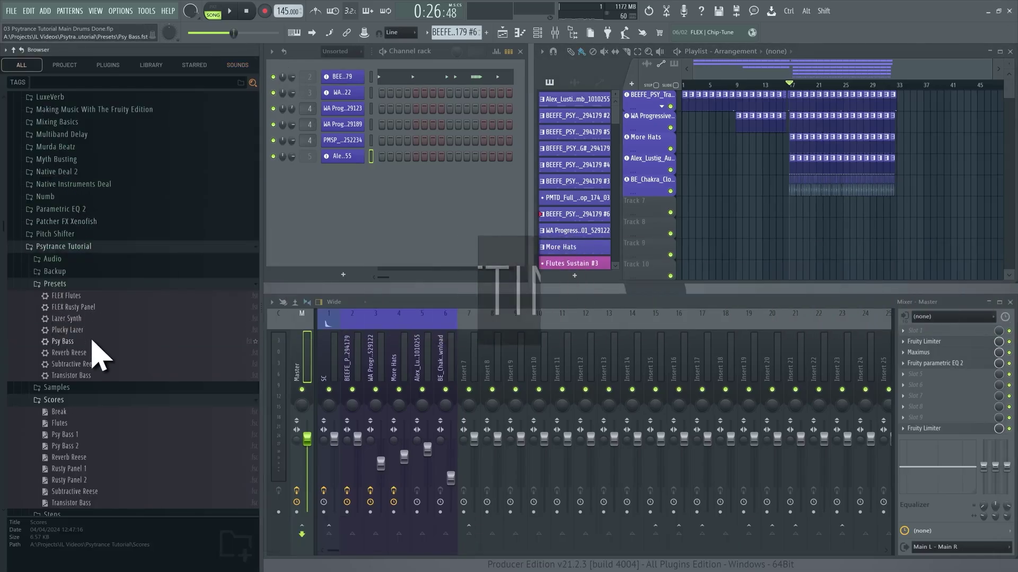
drag(95, 341, 646, 204)
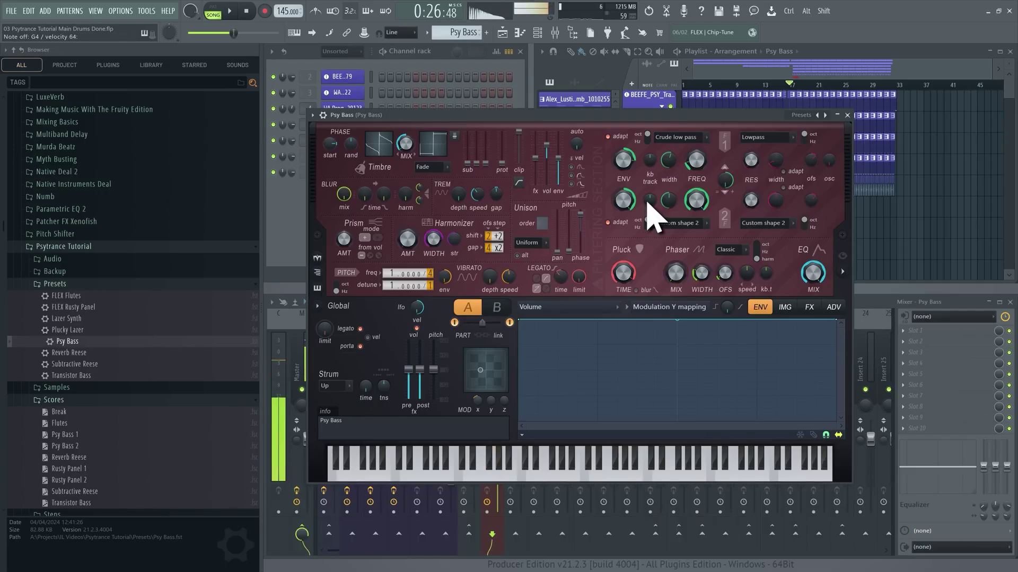
click(847, 115)
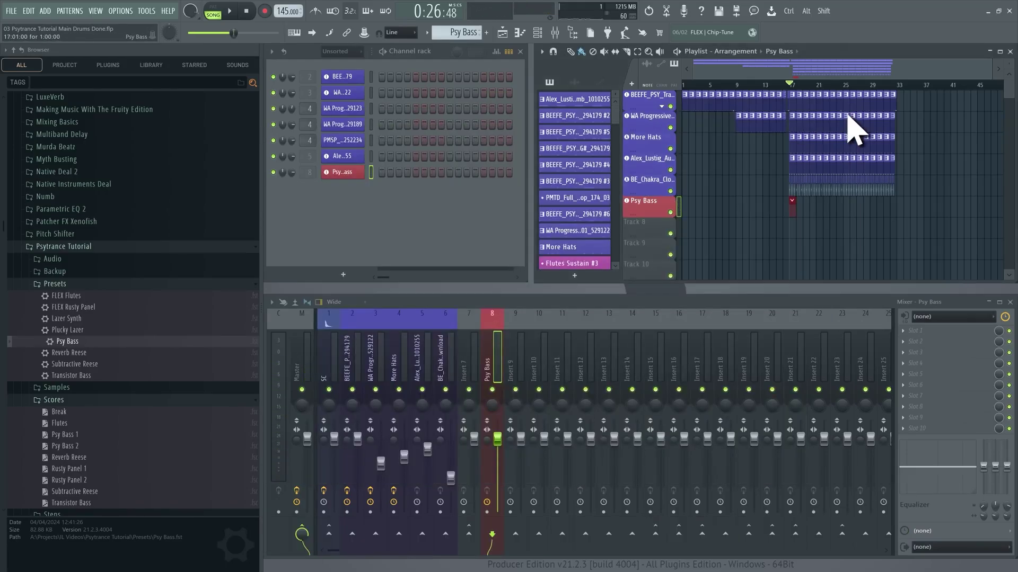
Enter four consecutive G4 sixteenth notes in the Psy Bass piano roll, select them and play them back in a loop
right_click(327, 173)
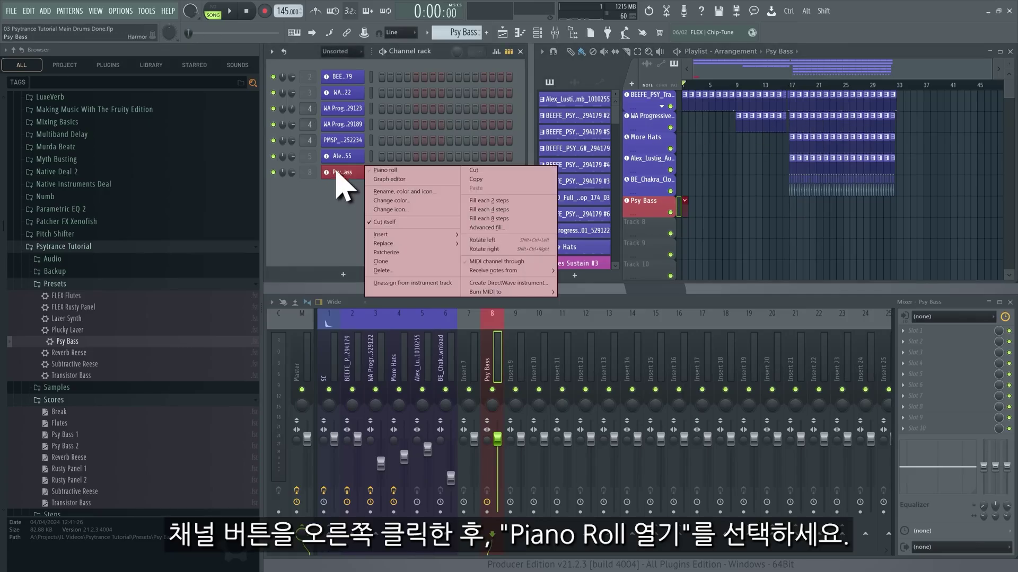
click(371, 171)
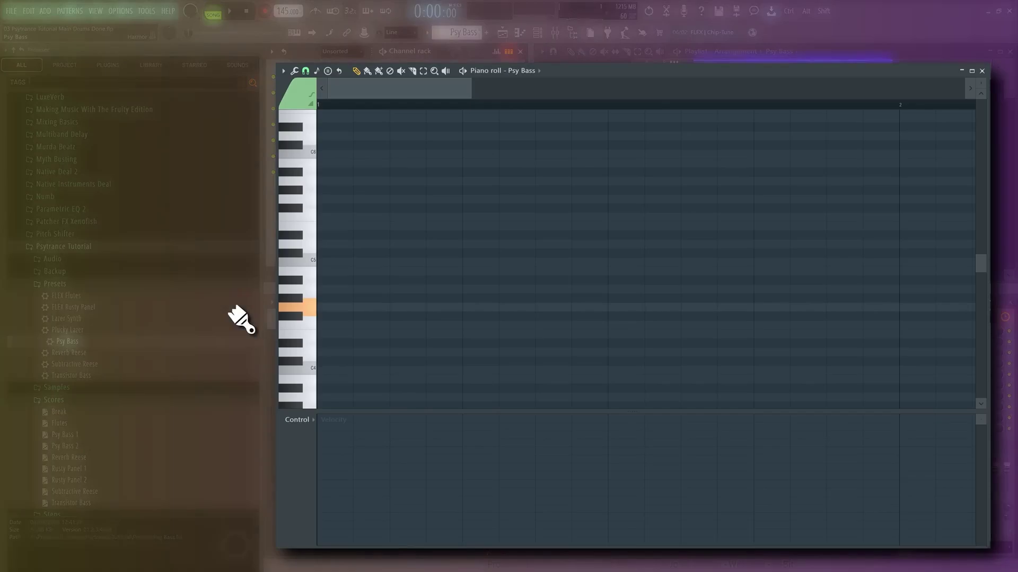
click(342, 306)
mouse_move(389, 307)
mouse_down()
mouse_move(356, 308)
mouse_move(441, 308)
mouse_up()
key(b)
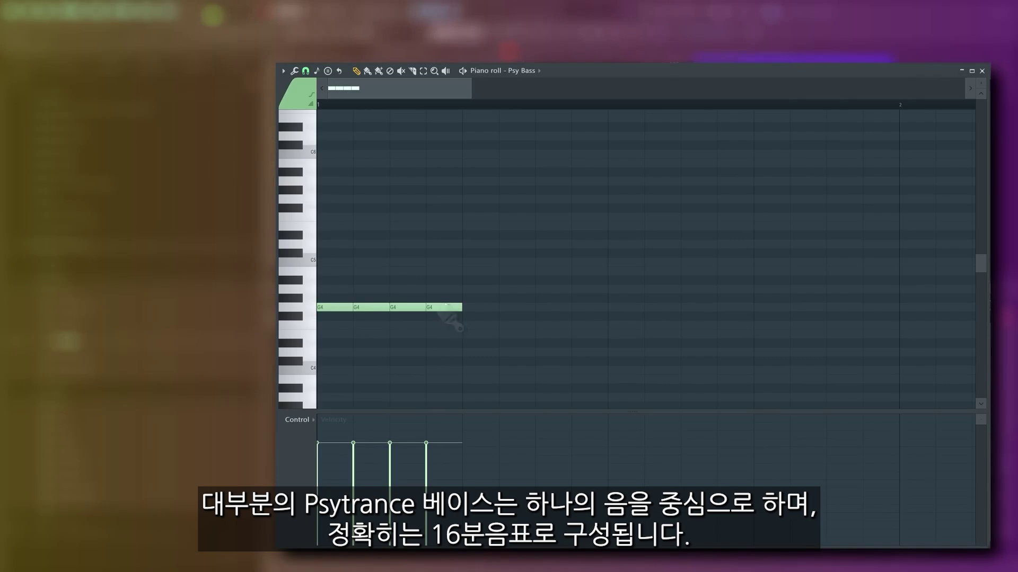
key(ctrl+a)
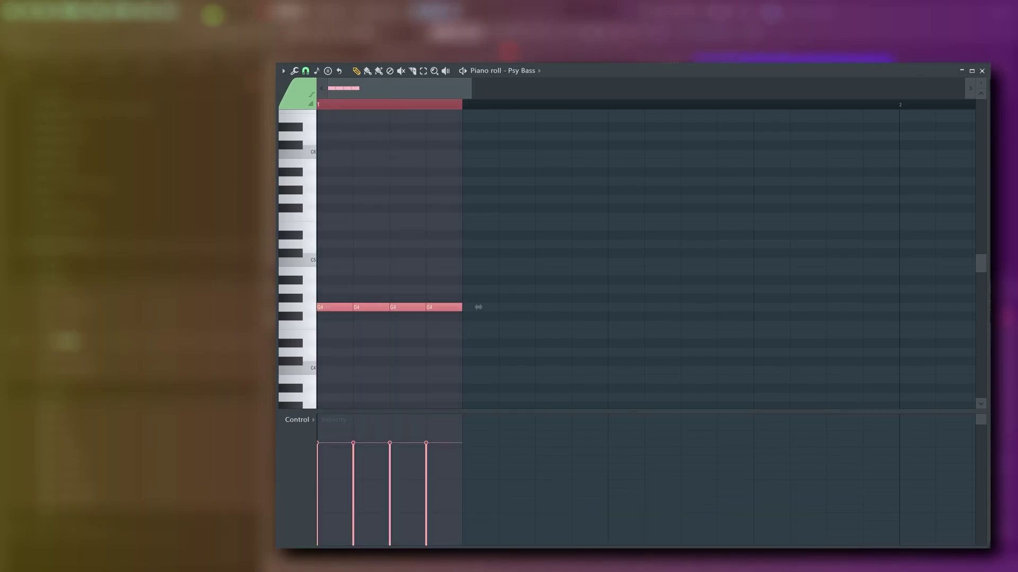
key(space)
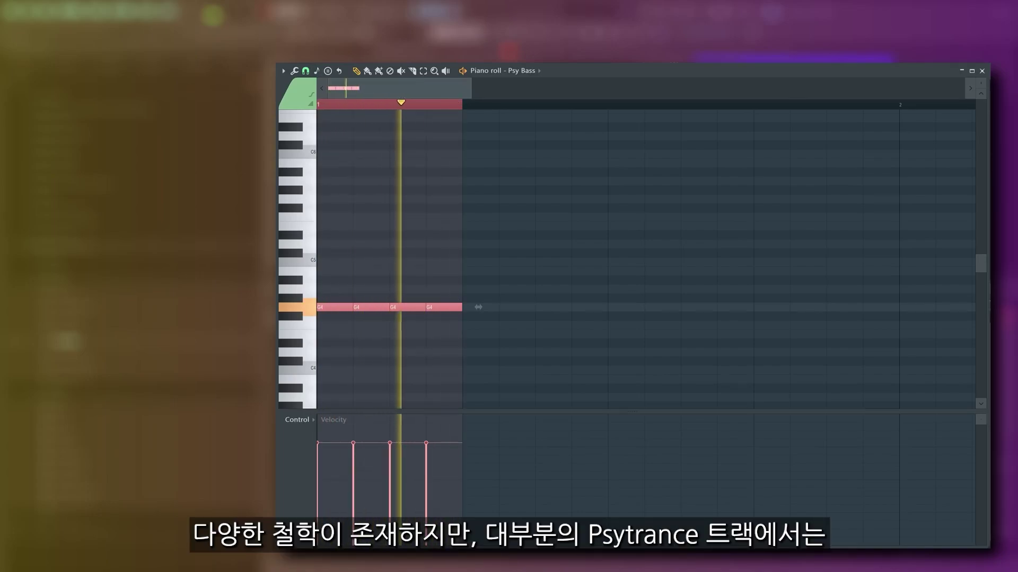
key(space)
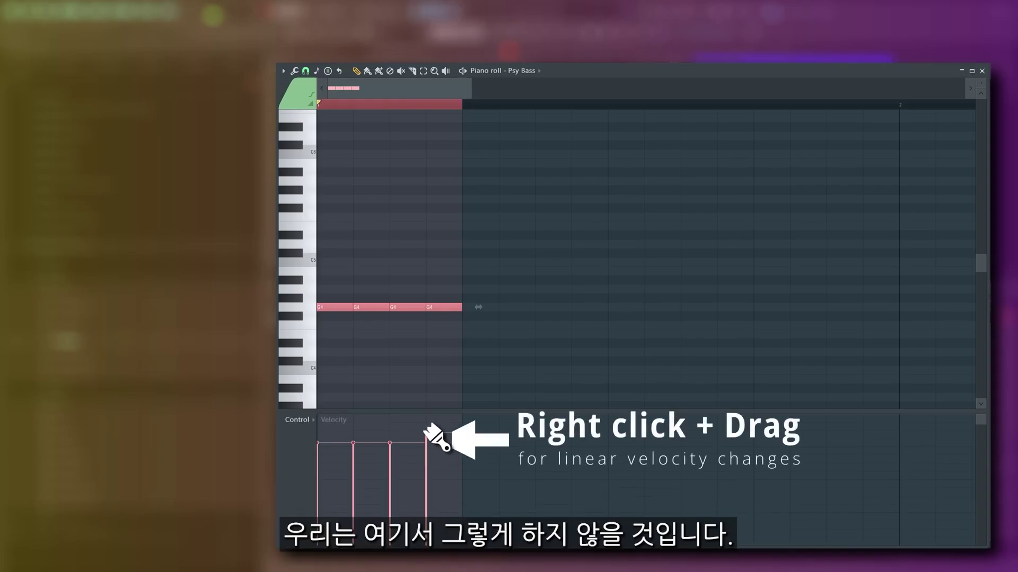
Ramp the velocities of the four G4 bass notes upward from first to last and play back the result
drag(426, 435, 319, 464)
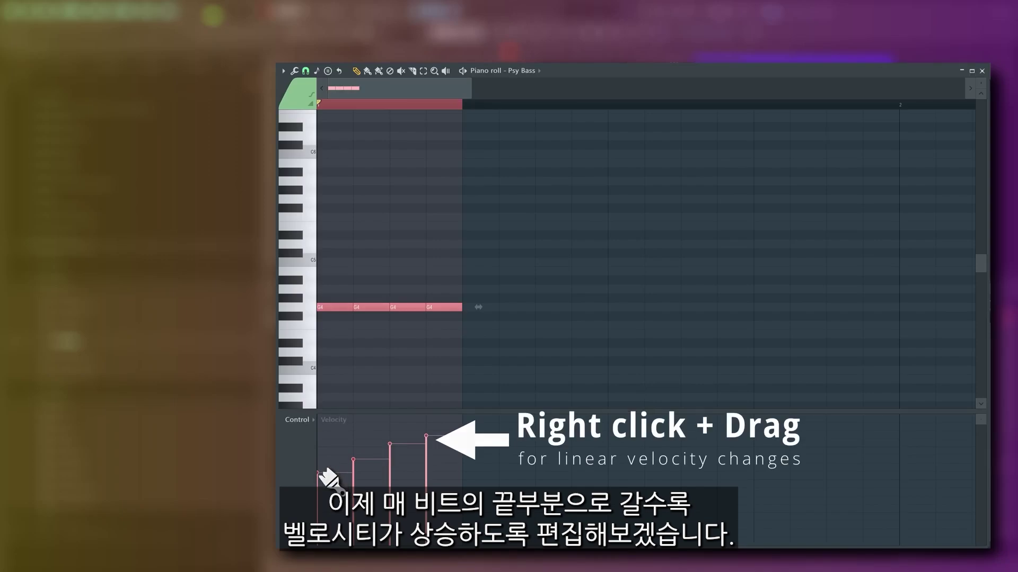
key(space)
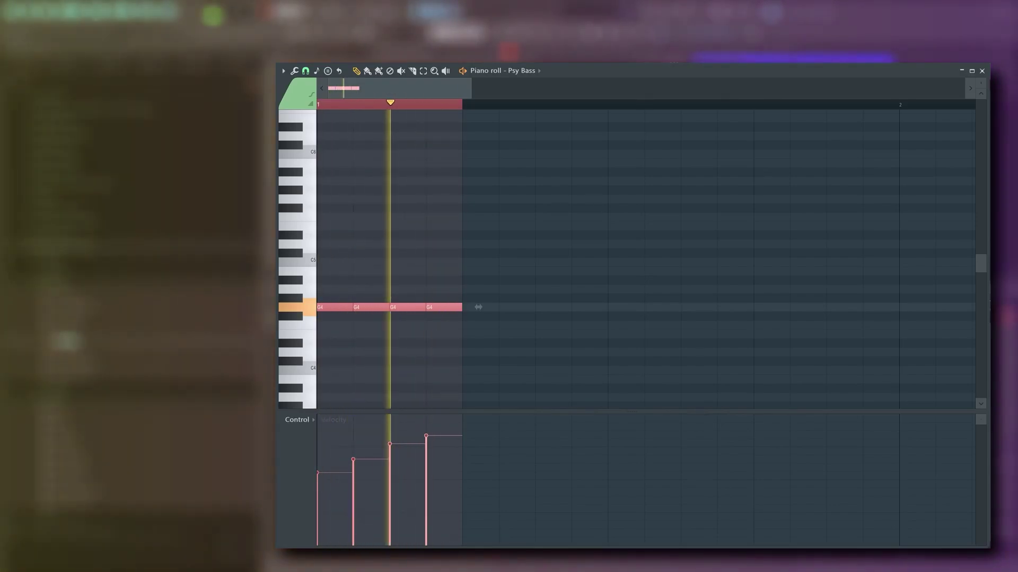
key(space)
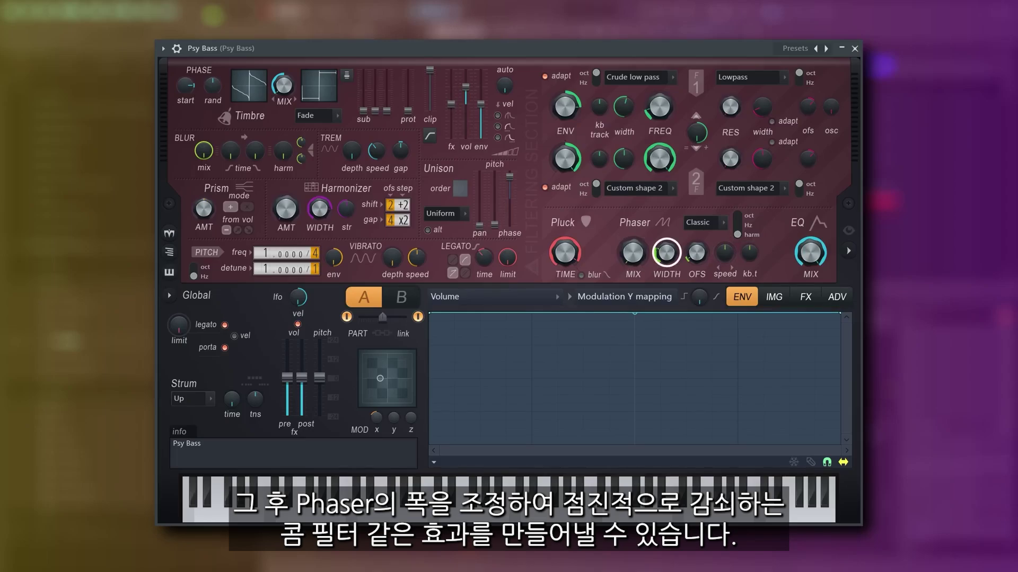
Create automation clips for the Psy Bass Phaser mix and Phaser width controls and play the arrangement back
drag(632, 252, 659, 170)
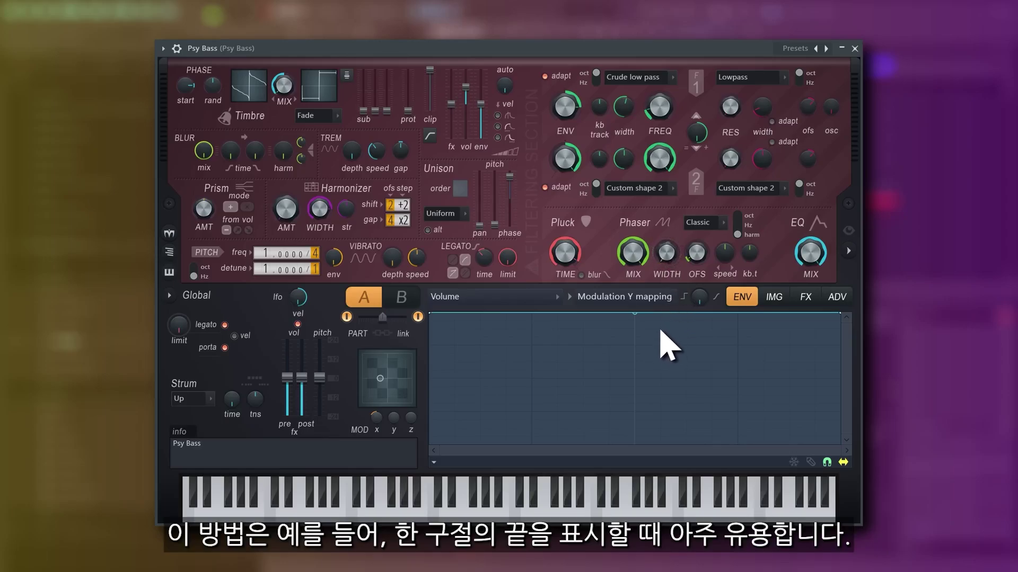
right_click(632, 252)
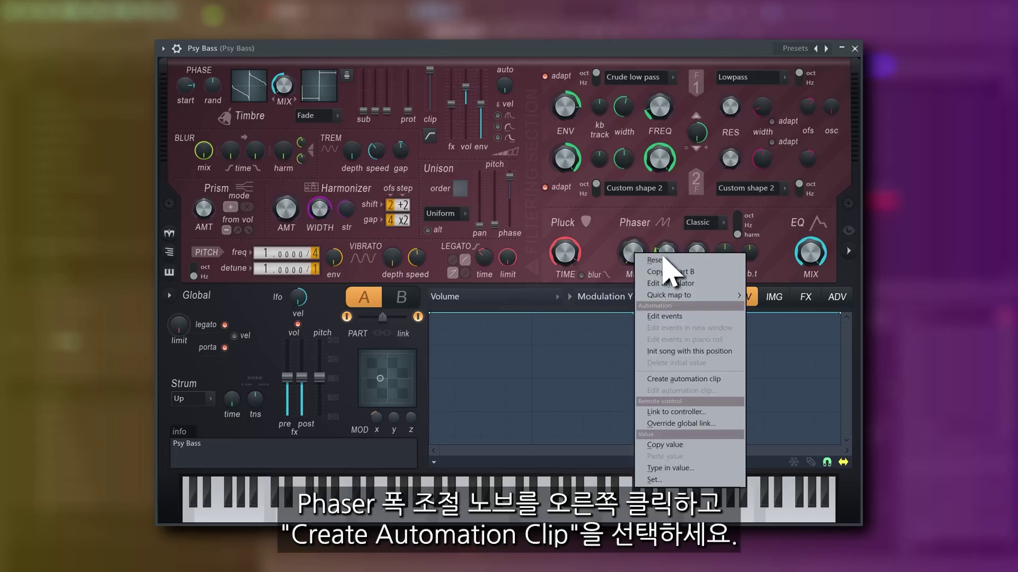
click(727, 380)
right_click(669, 254)
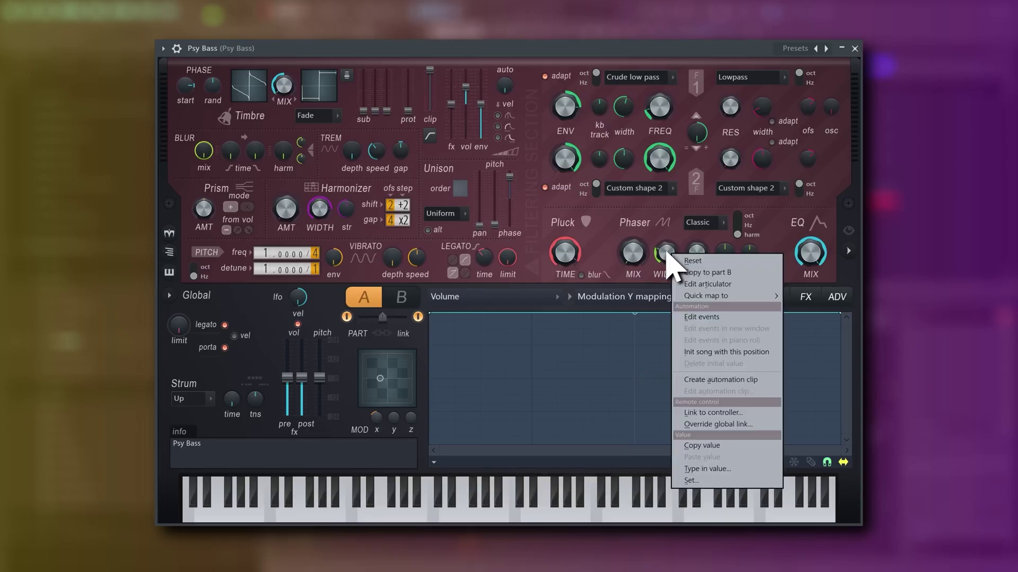
click(713, 380)
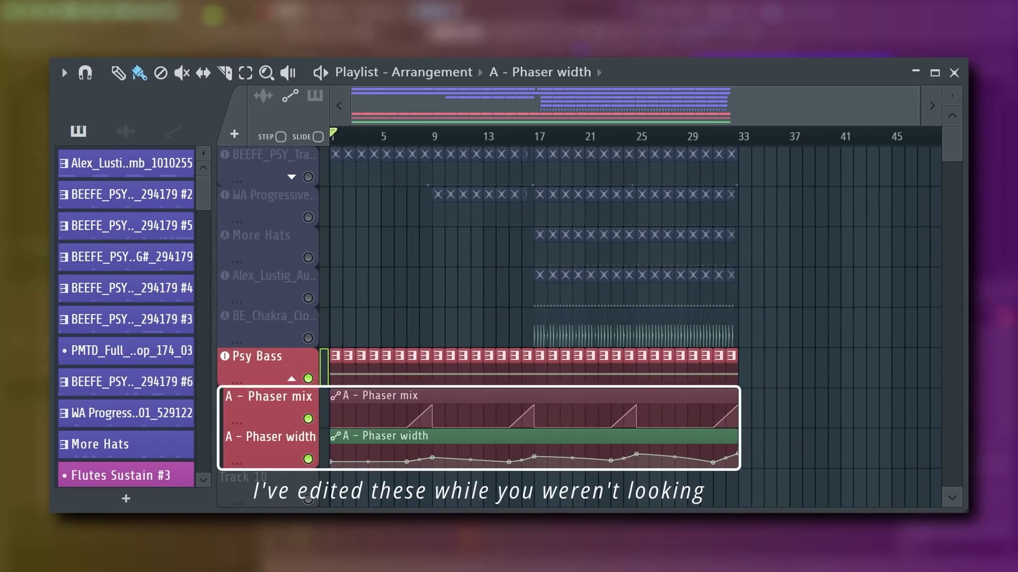
key(space)
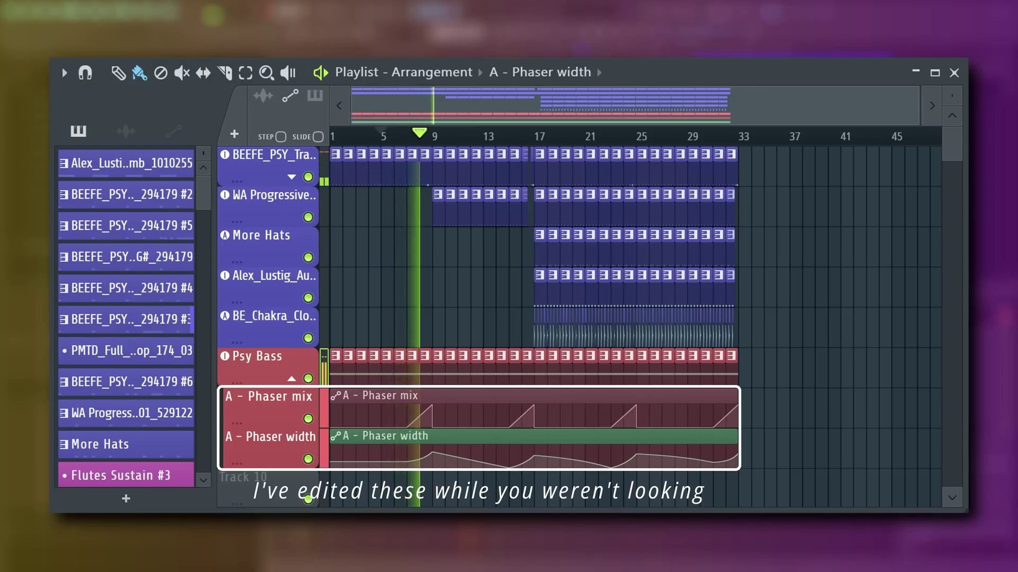
key(space)
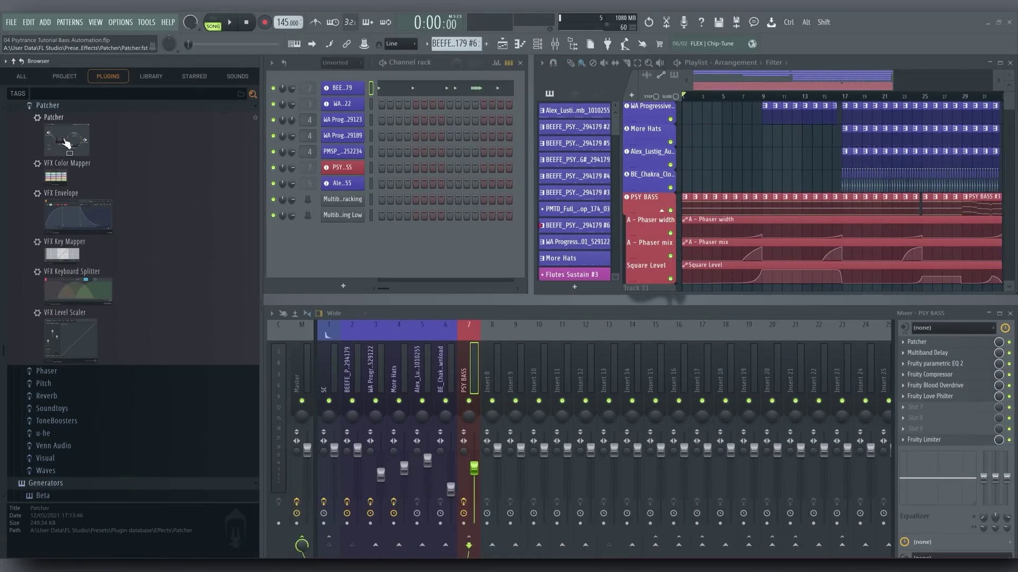
Add Patcher to the PSY BASS mixer track's effects and close the Fruity Stereo Shaper inside it
drag(66, 142, 905, 409)
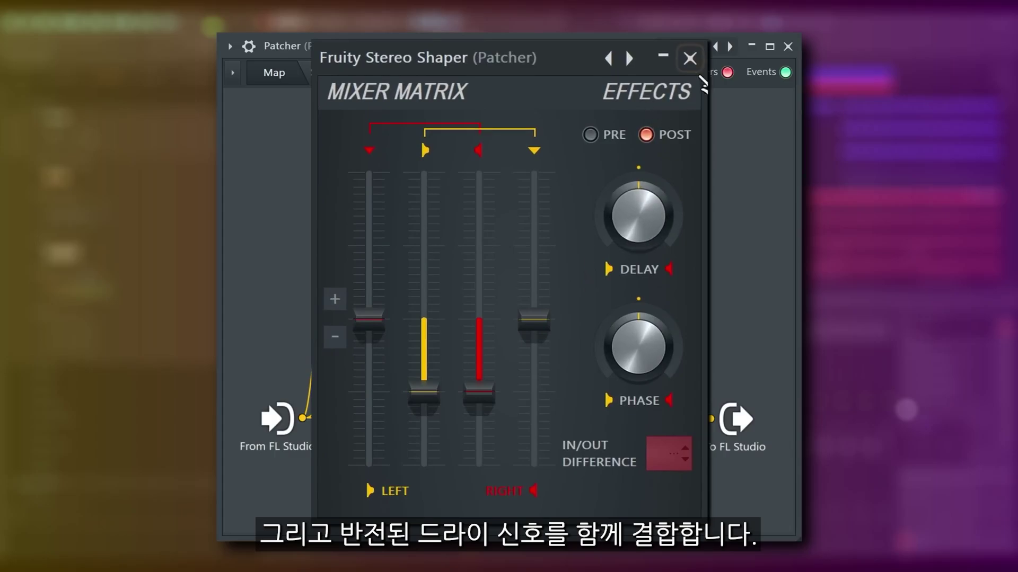
click(702, 67)
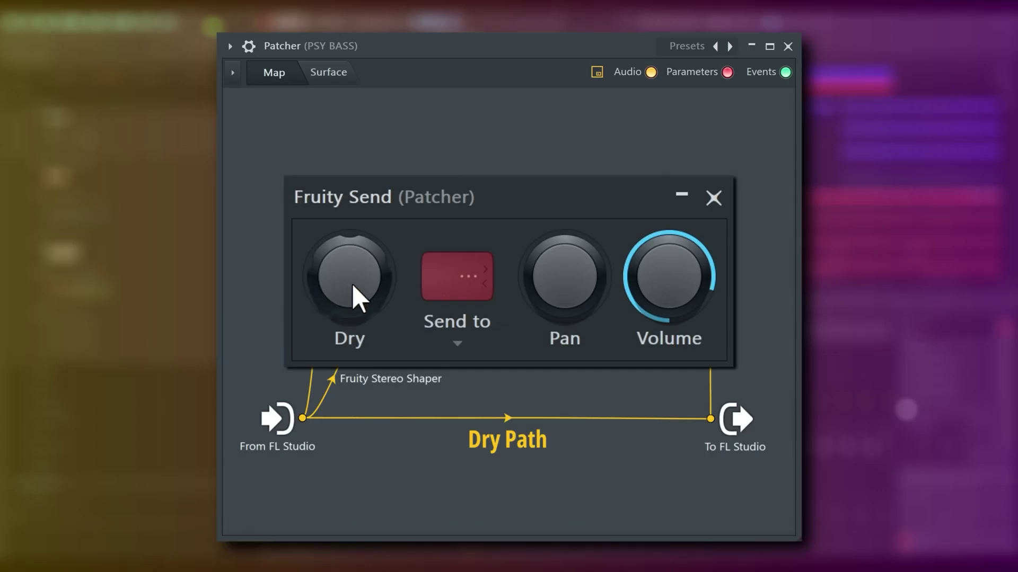
Try the range of Fruity Send's Dry control in Patcher, set it to 100% and activate it for automation
drag(362, 288, 362, 318)
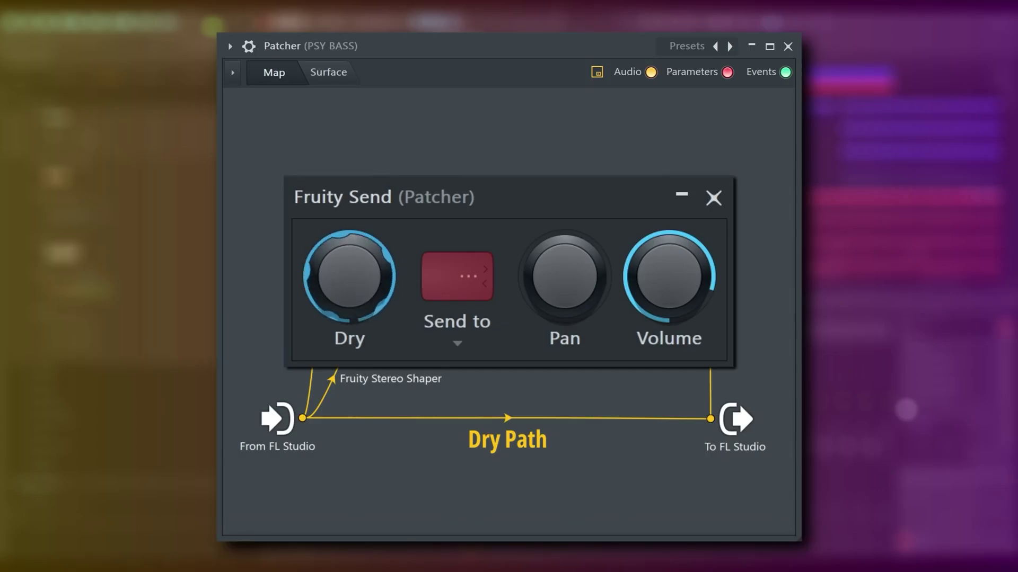
drag(365, 293, 365, 329)
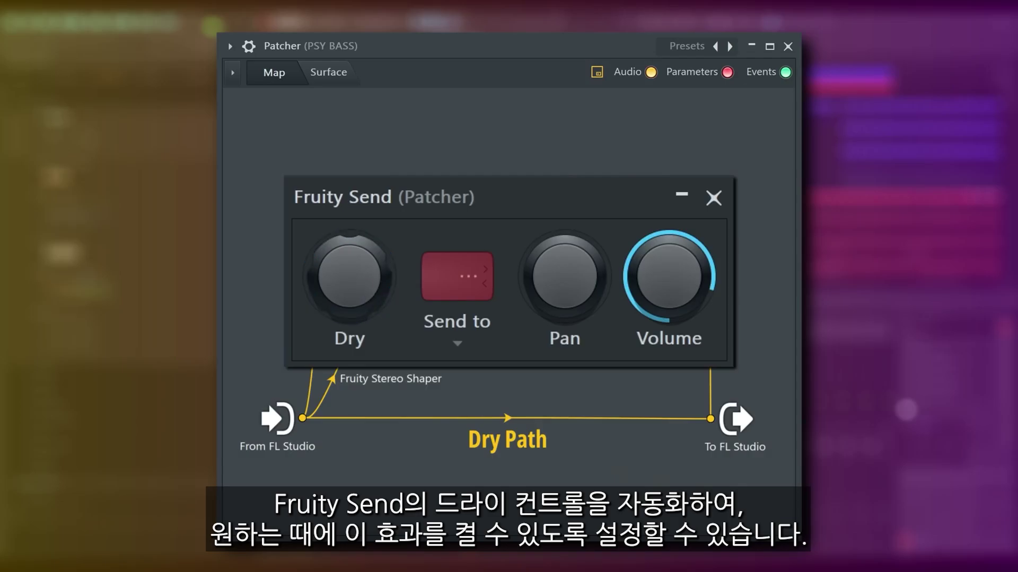
right_click(363, 295)
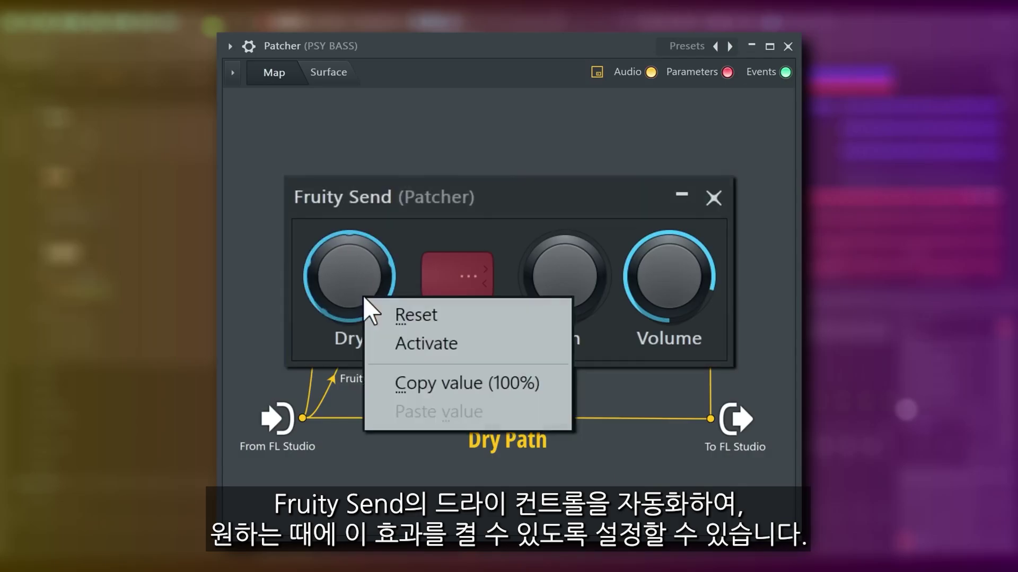
click(438, 348)
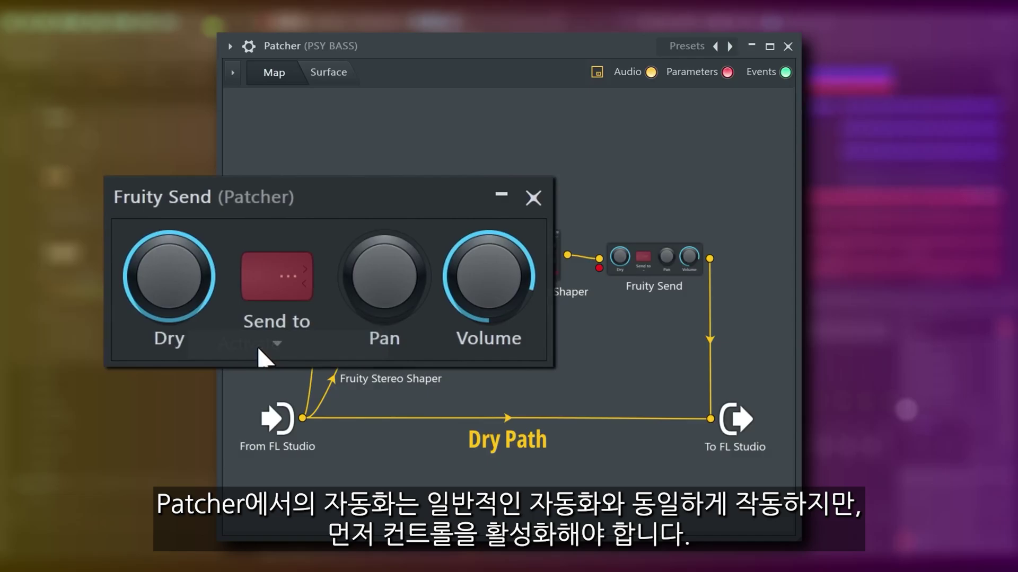
right_click(173, 282)
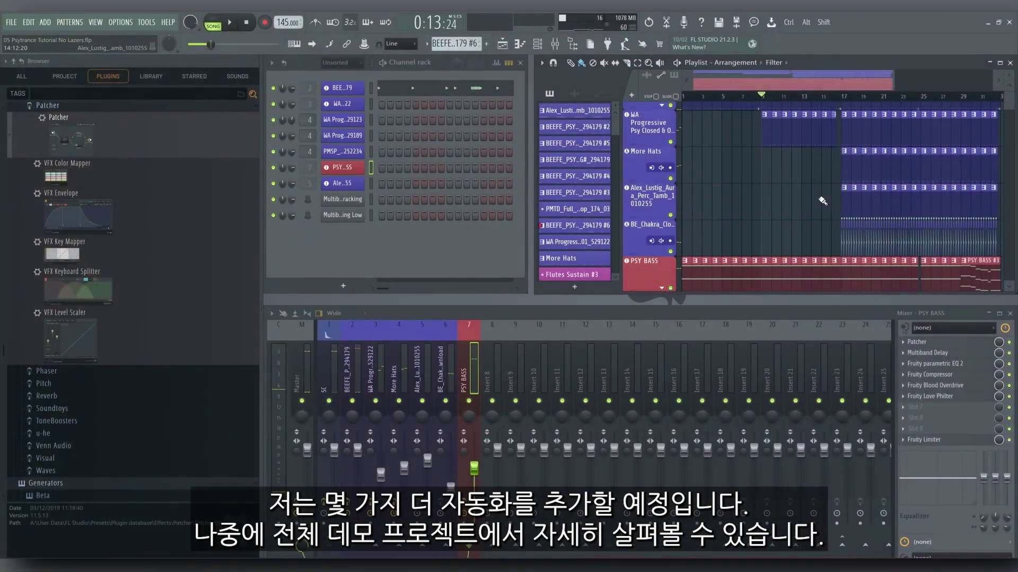
Play back the automated bass arrangement and preview the FL PS Synth Loop Melody Psy Accent 140 F# sample
key(space)
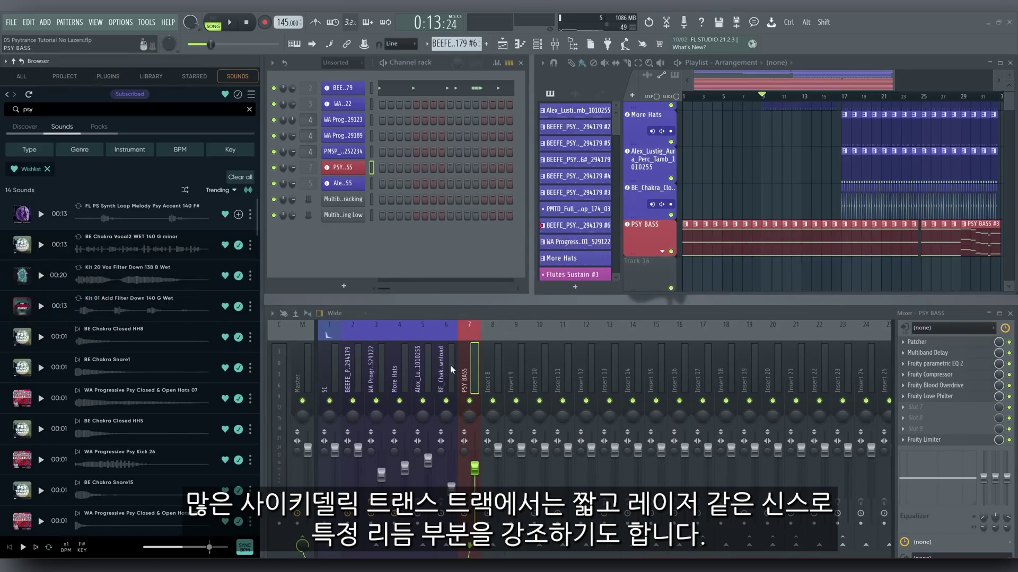
click(41, 214)
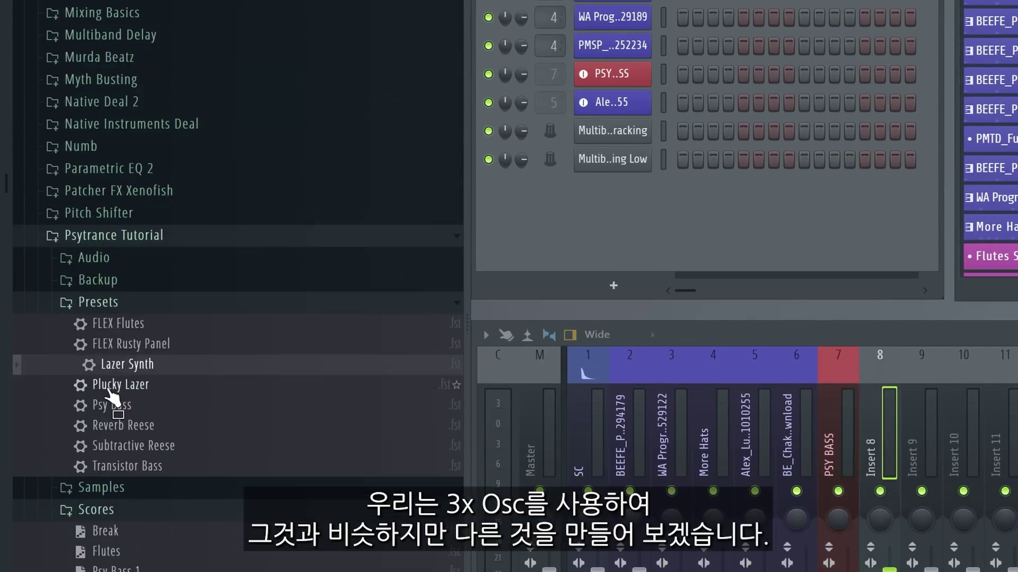
Add the Plucky Lazer preset as an instrument track below PSY BASS and display its pitch envelope
drag(166, 383, 635, 271)
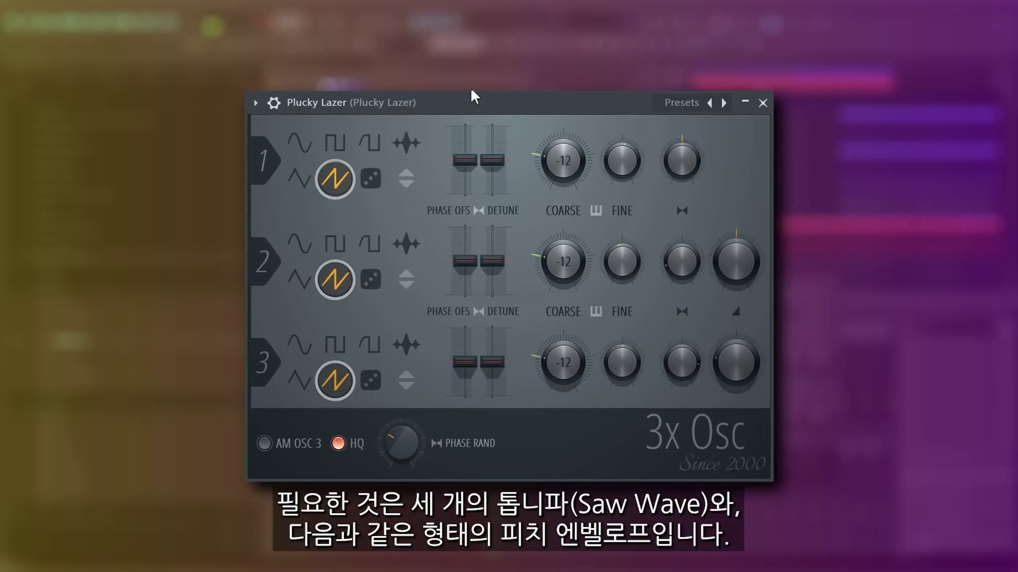
click(274, 103)
click(309, 112)
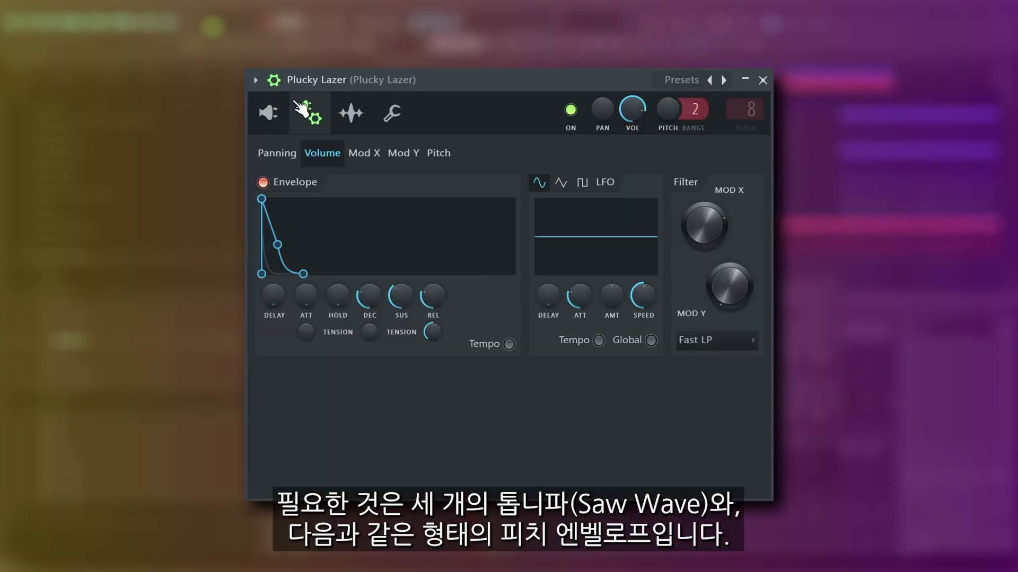
click(438, 154)
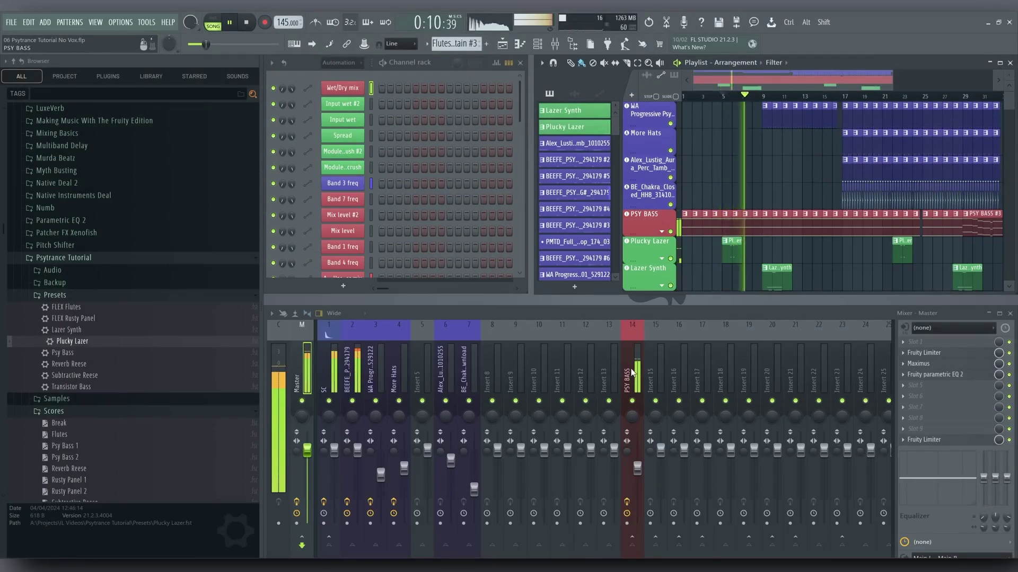
Stop playback, then select the Plucky Lazer playlist track and the Phrygian Dom channel
key(space)
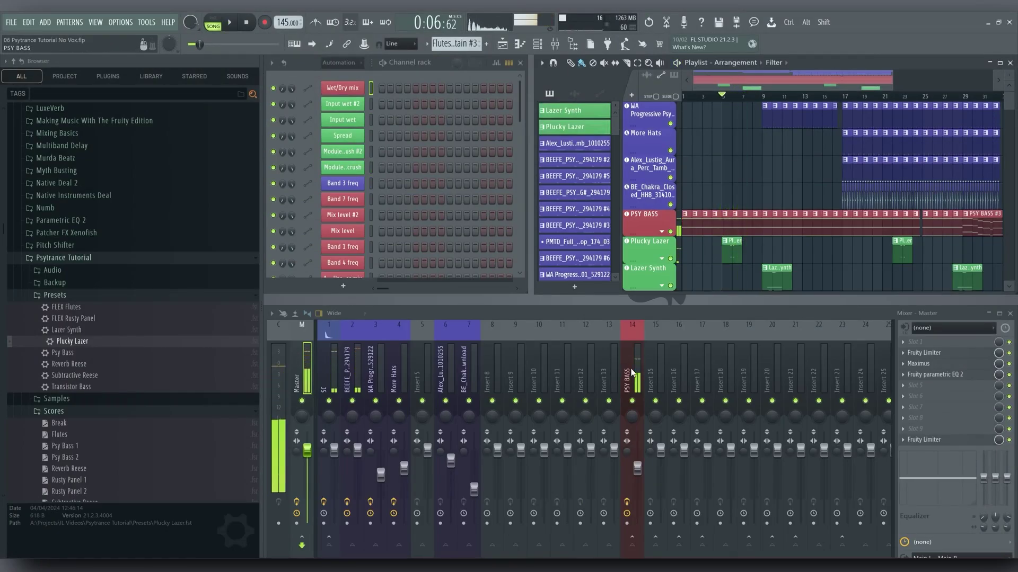
click(650, 243)
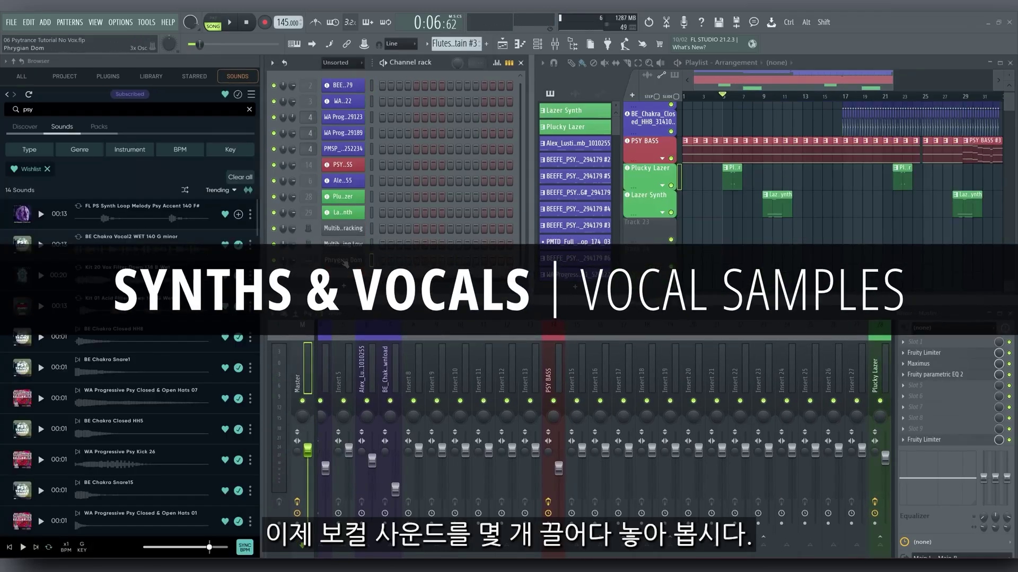
click(344, 261)
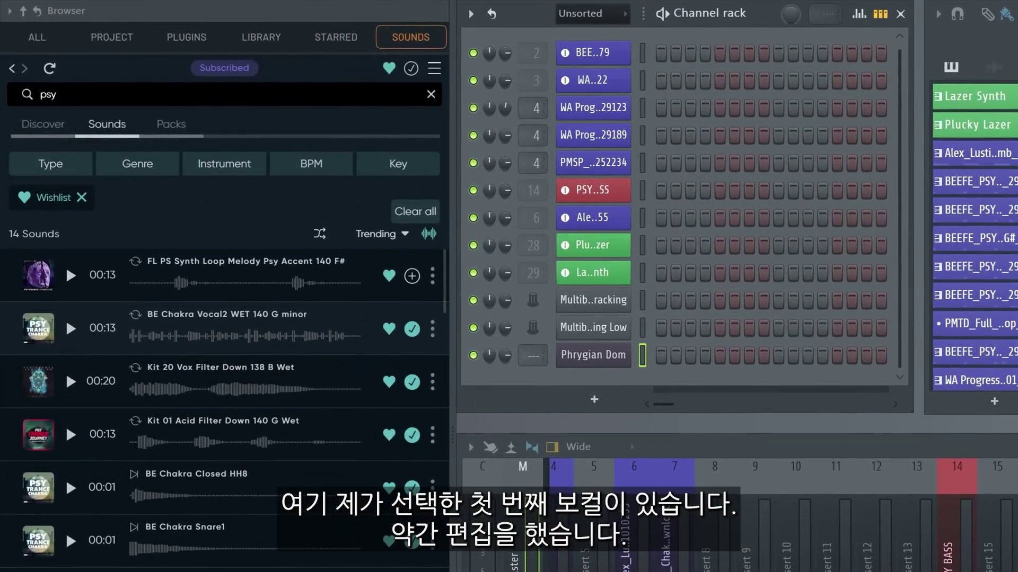
Preview the BE Chakra Vocal2 WET 140 G minor vocal, play it in the arrangement, and preview Kit 20 Vox Filter Down 138 B Wet
click(73, 329)
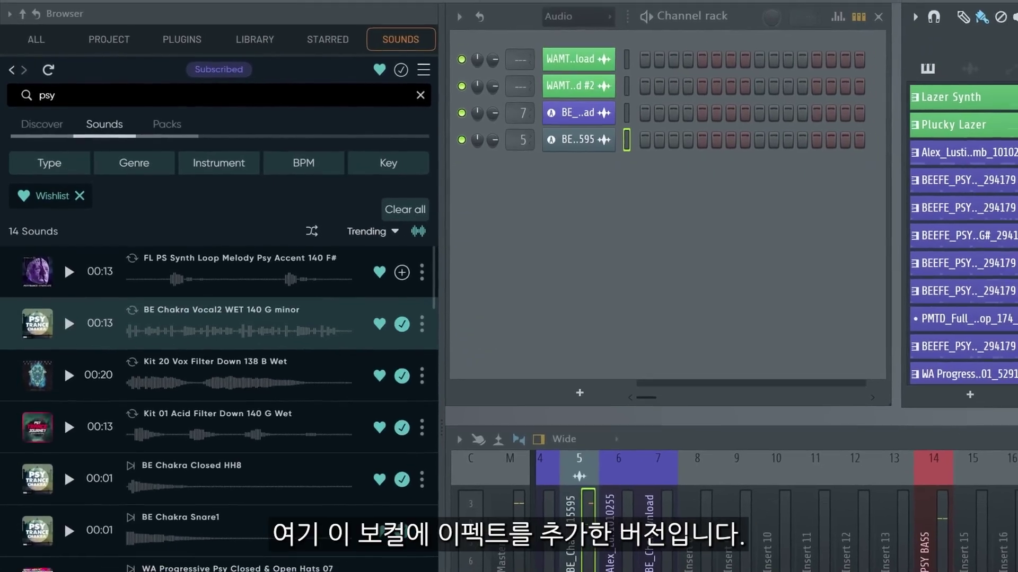
key(space)
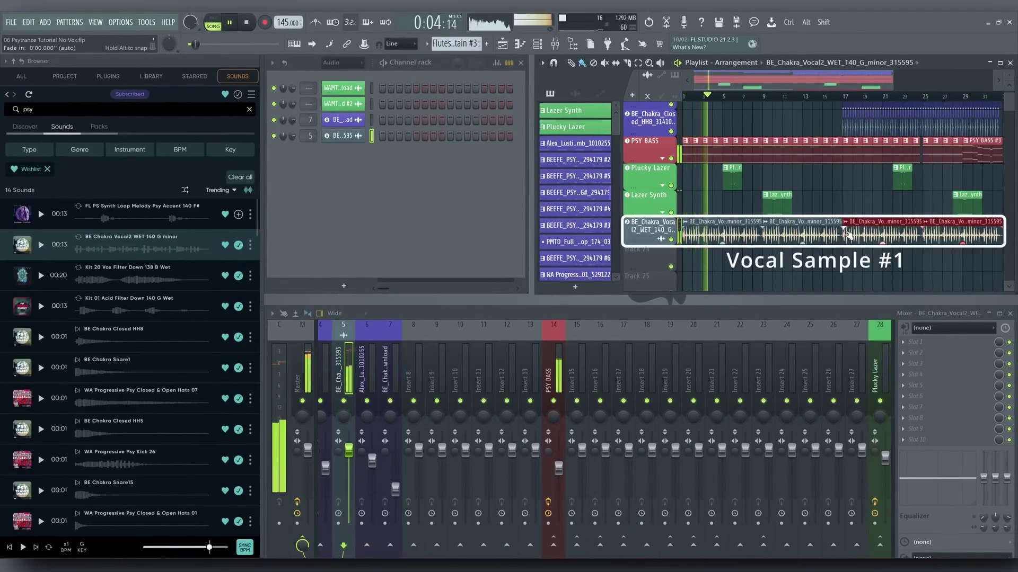
key(space)
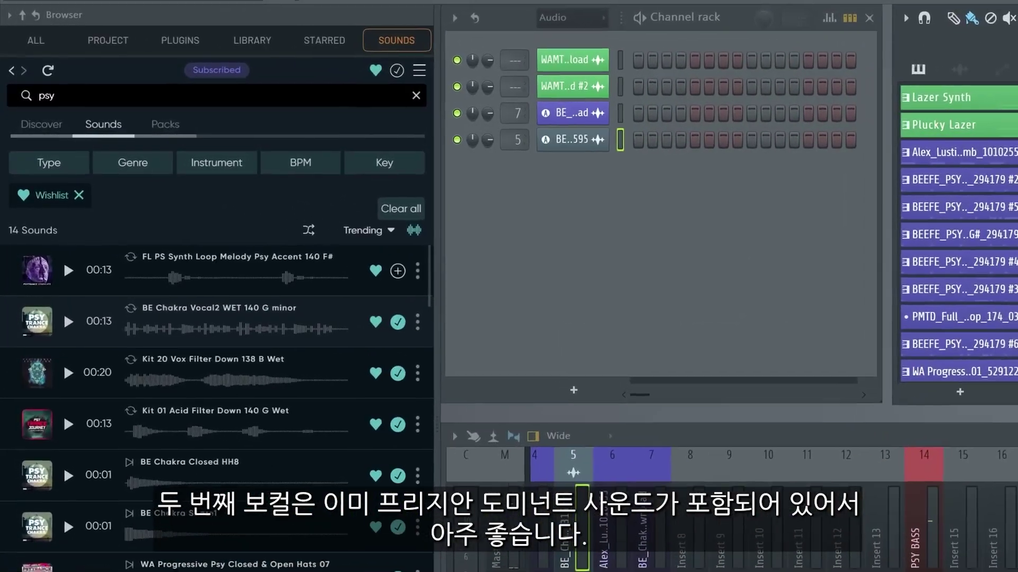
click(68, 373)
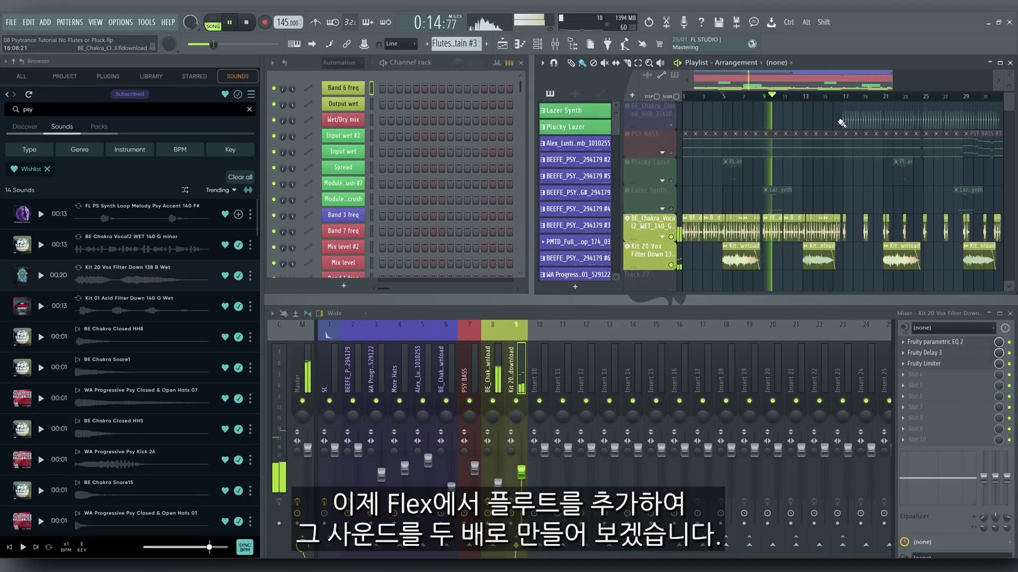
Play the arrangement with the FLEX flute and place another flute clip on its playlist track at bar 13
key(space)
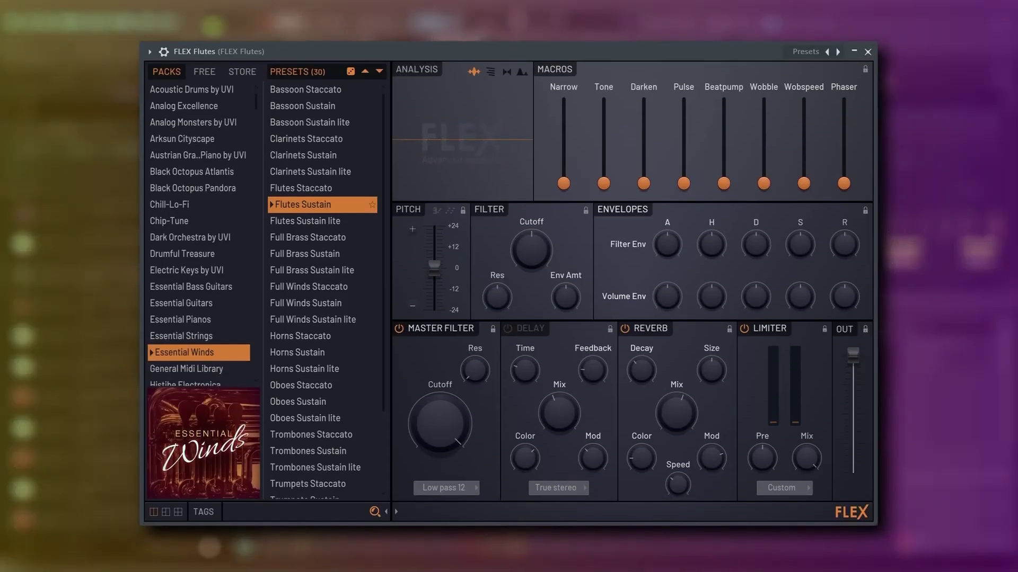
key(space)
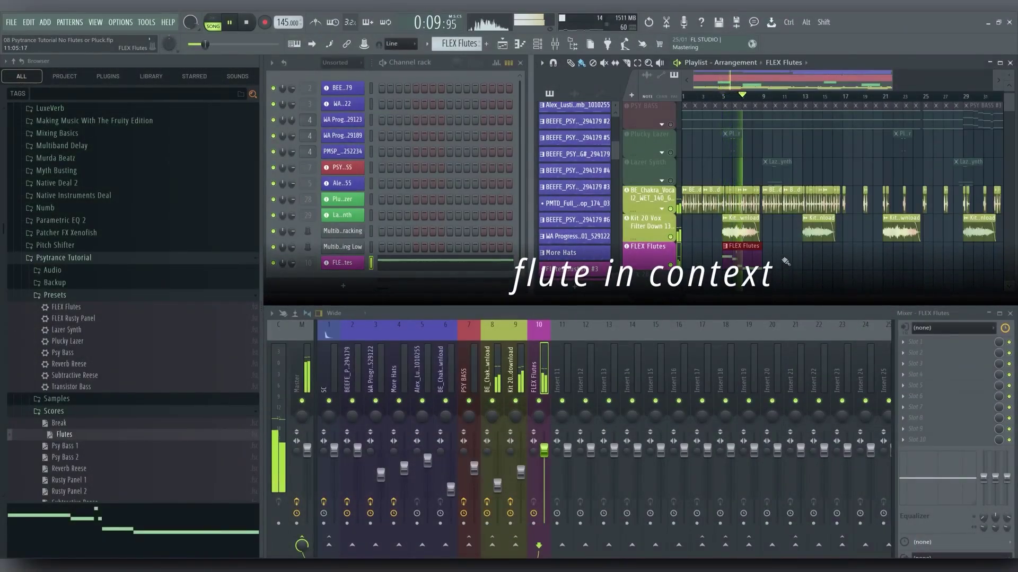
click(809, 249)
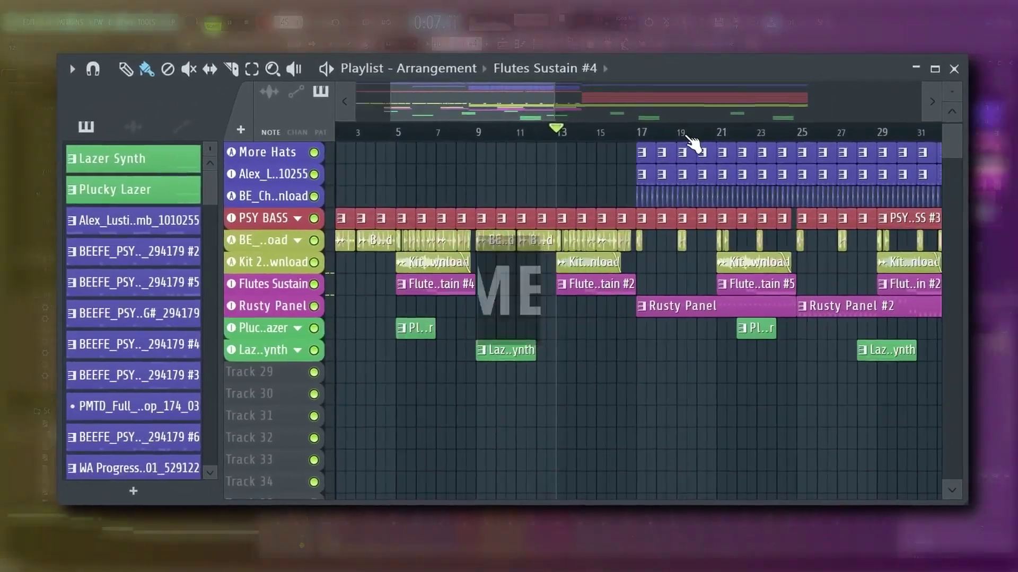
Select all clips in the playlist and move them so the arrangement starts at bar 33
scroll(922, 217, up, 1)
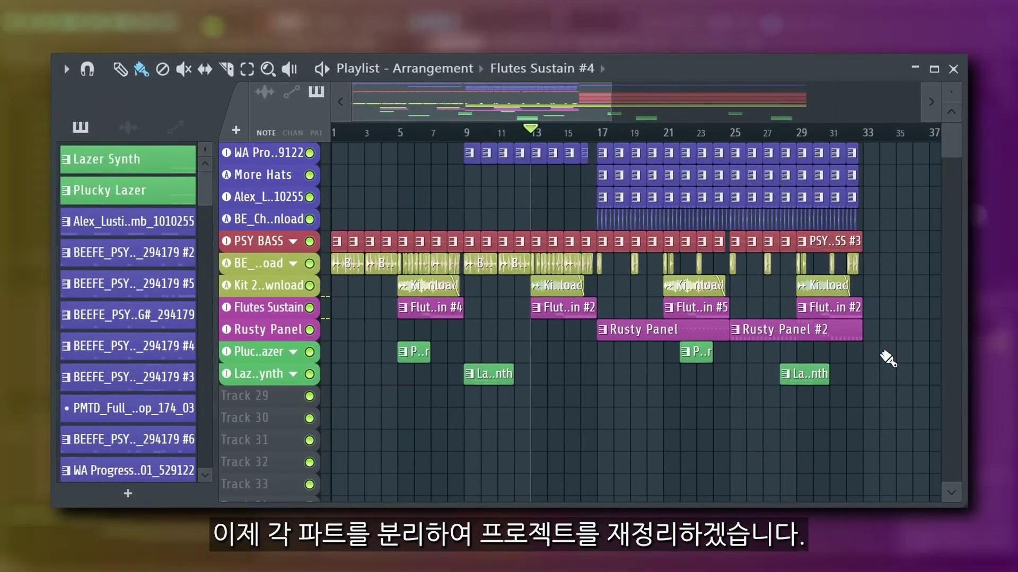
drag(888, 358, 333, 143)
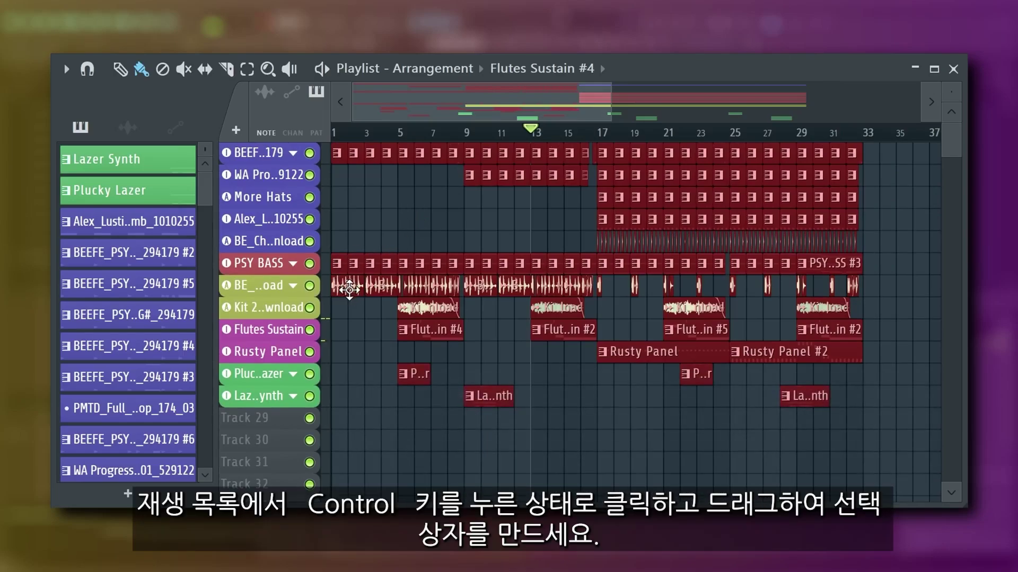
drag(354, 286, 878, 291)
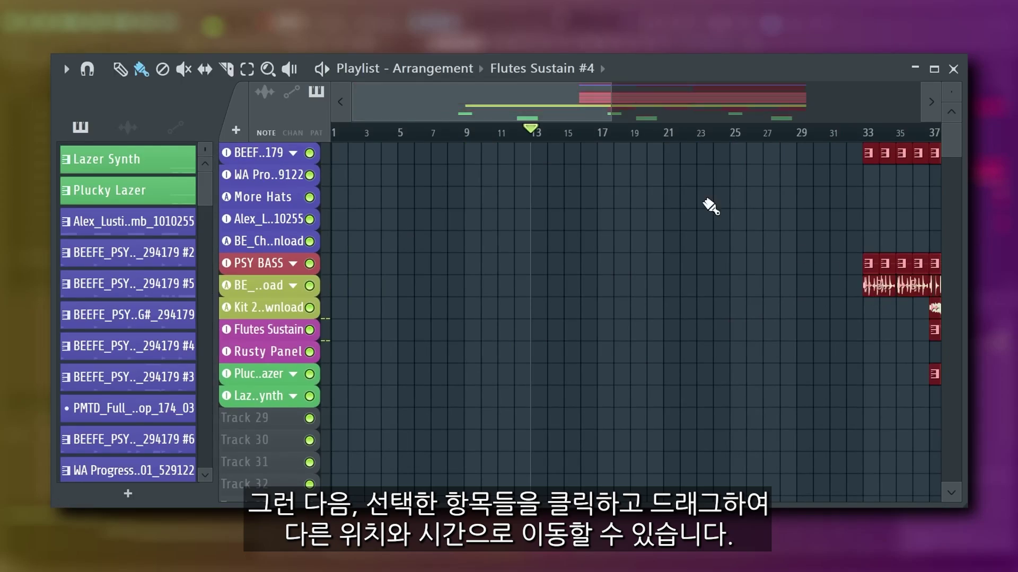
Duplicate the vocal, flute, Rusty Panel and laser synth clips into the intro section, bars 1 to 32
drag(547, 101, 659, 125)
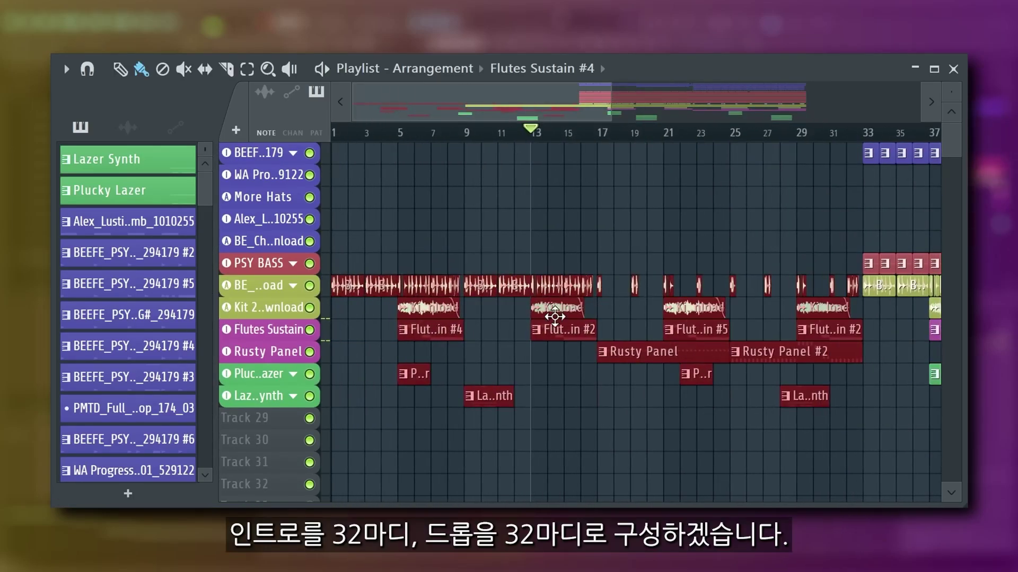
key(ctrl+d)
mouse_move(339, 286)
mouse_down()
mouse_move(861, 301)
mouse_move(700, 352)
mouse_up()
drag(610, 109, 813, 115)
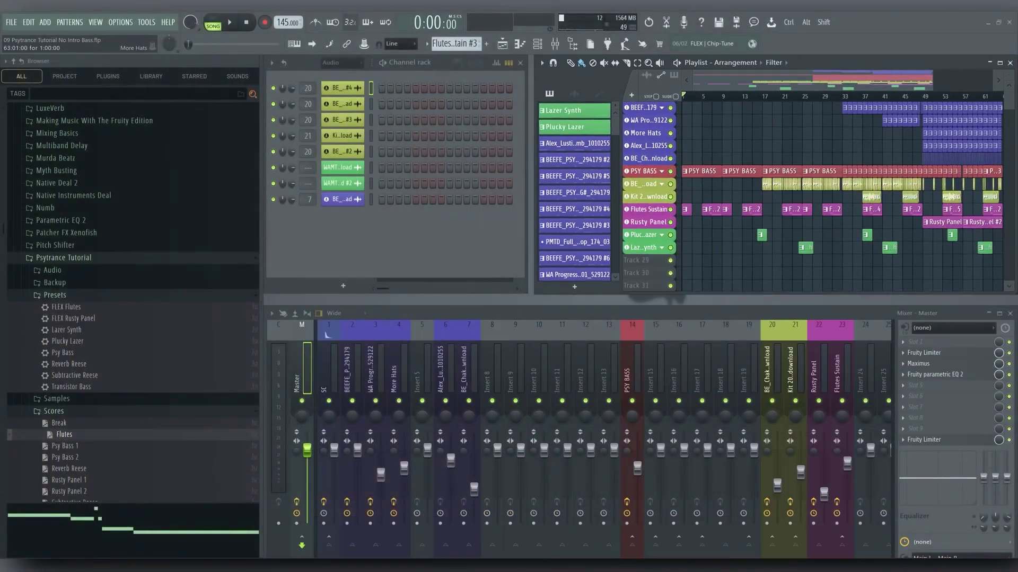
Add the Subtractive Reese preset as a track below Lazer Synth, close its plugin window and play back the intro
drag(74, 375, 641, 259)
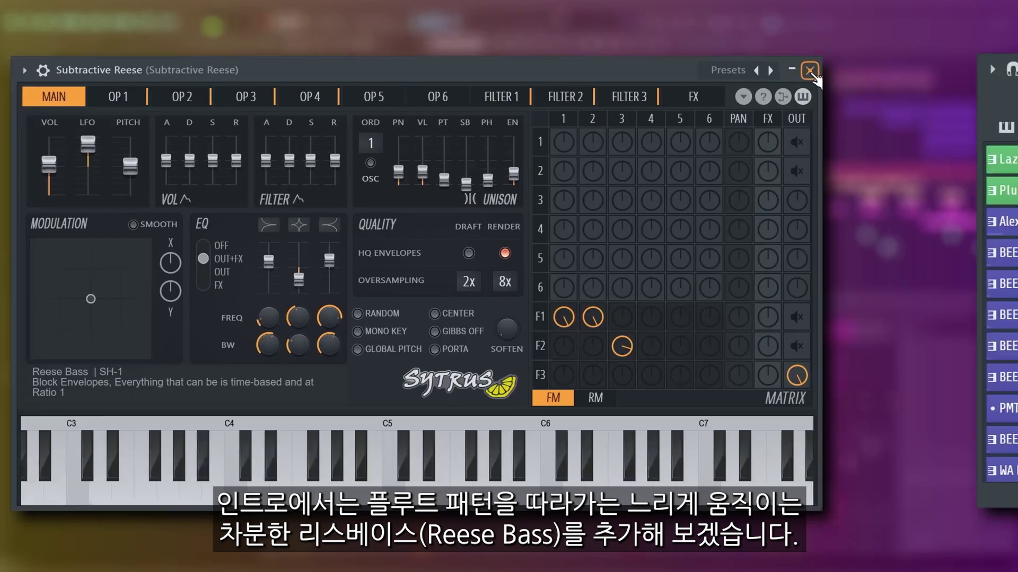
click(901, 70)
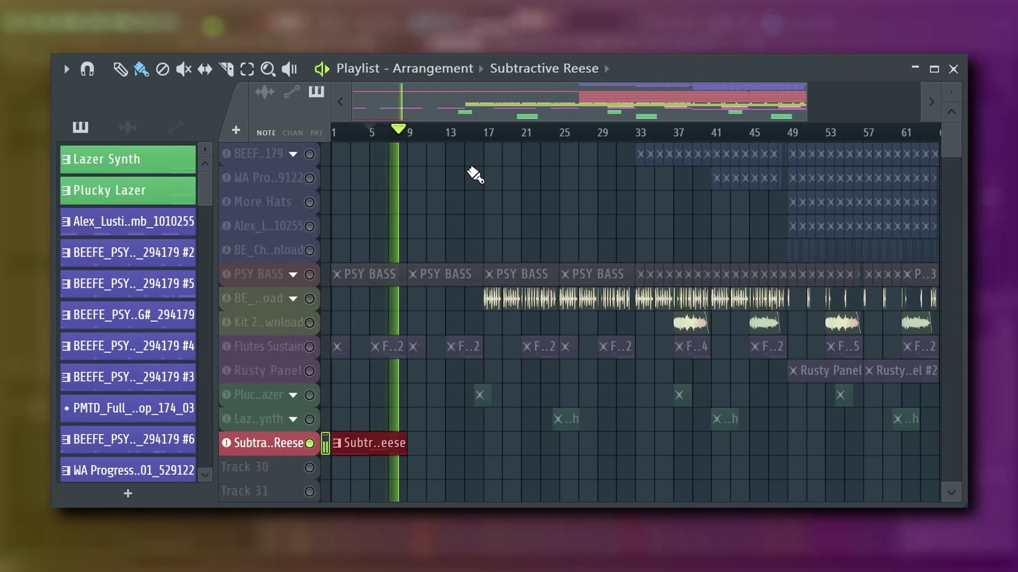
key(space)
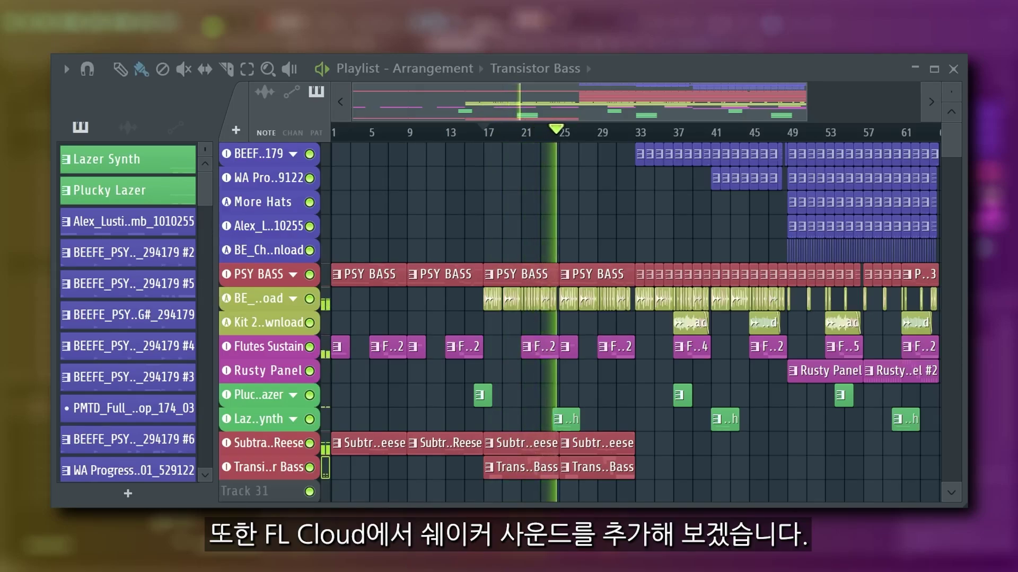
key(space)
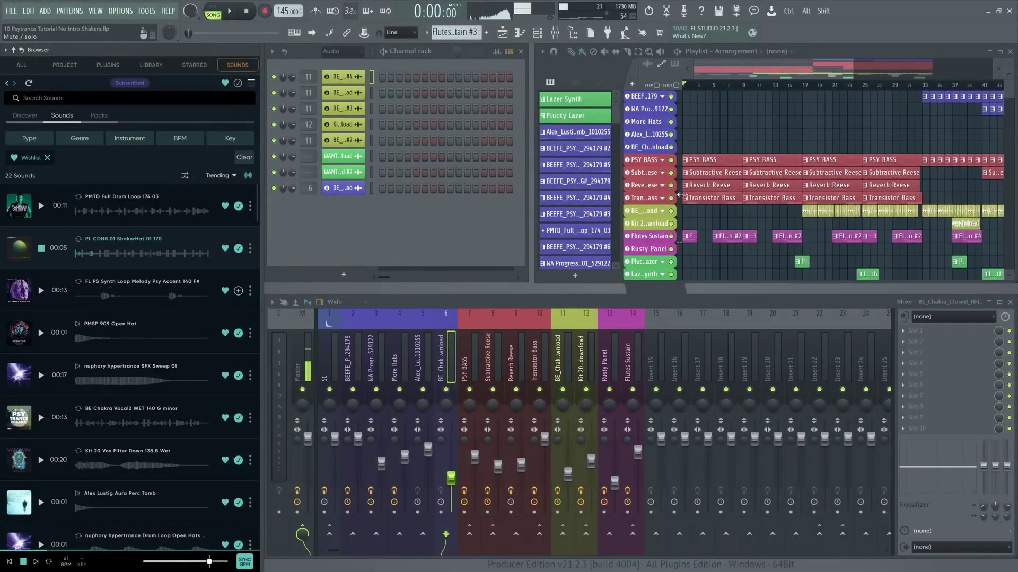
Add the PL CDNB 01 ShakerHat 01 170 loop as an audio track above PSY BASS and play back the intro
drag(106, 249, 588, 189)
drag(646, 160, 643, 166)
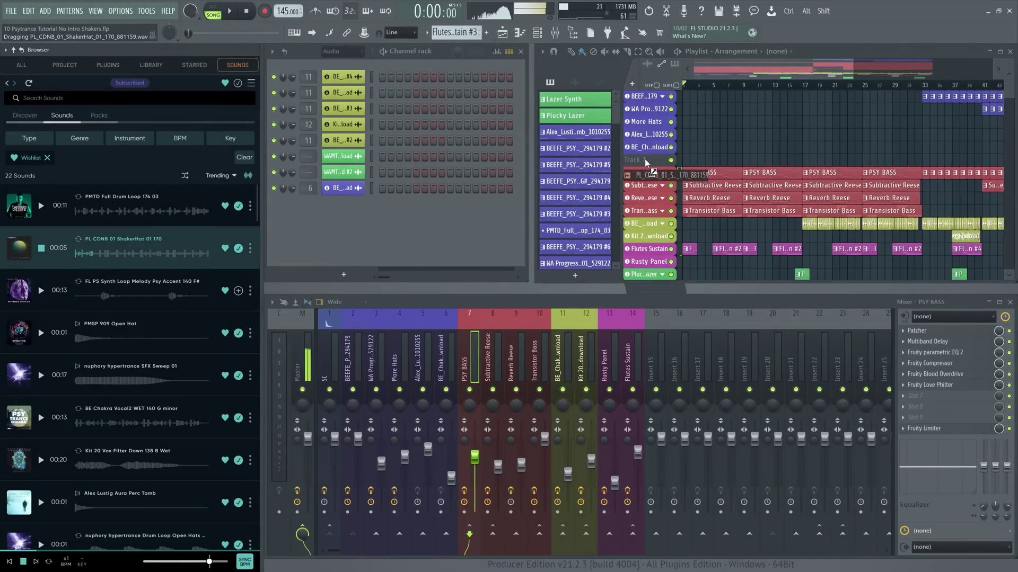
click(610, 363)
key(space)
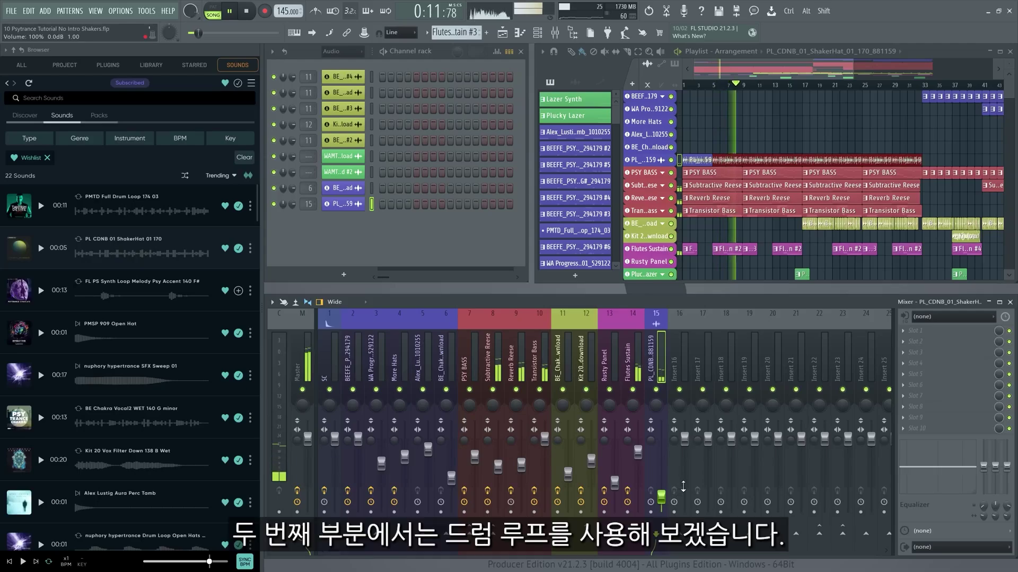
key(space)
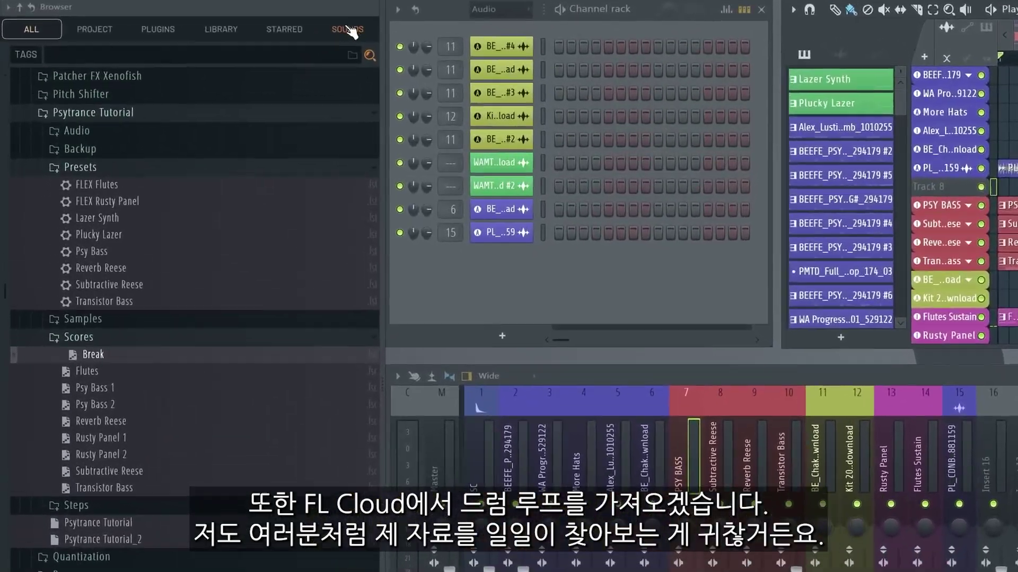
Find PMTD Full Drum Loop 174 03 in the FL Cloud sounds and open it in a new Slicex channel
click(237, 65)
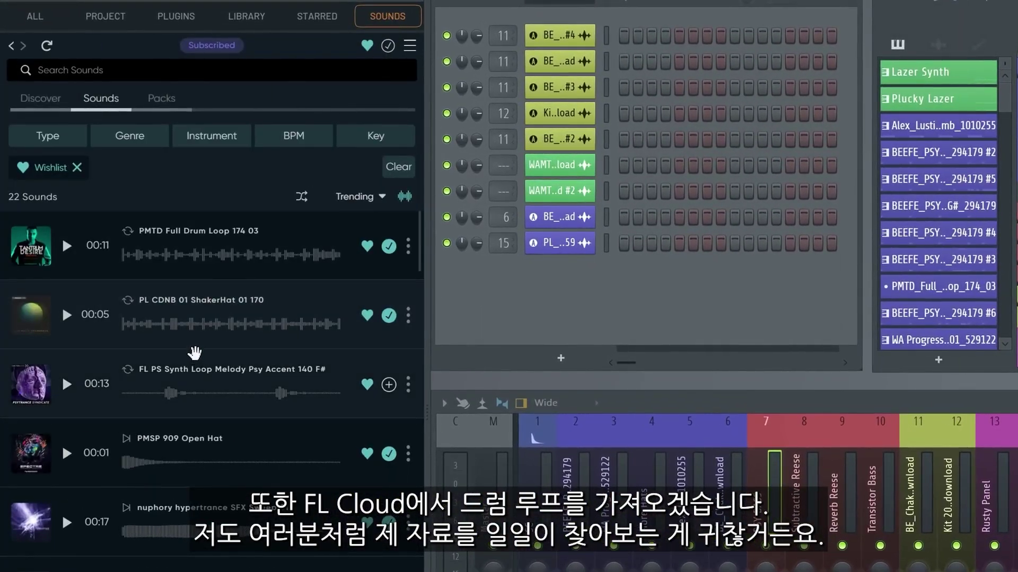
right_click(186, 238)
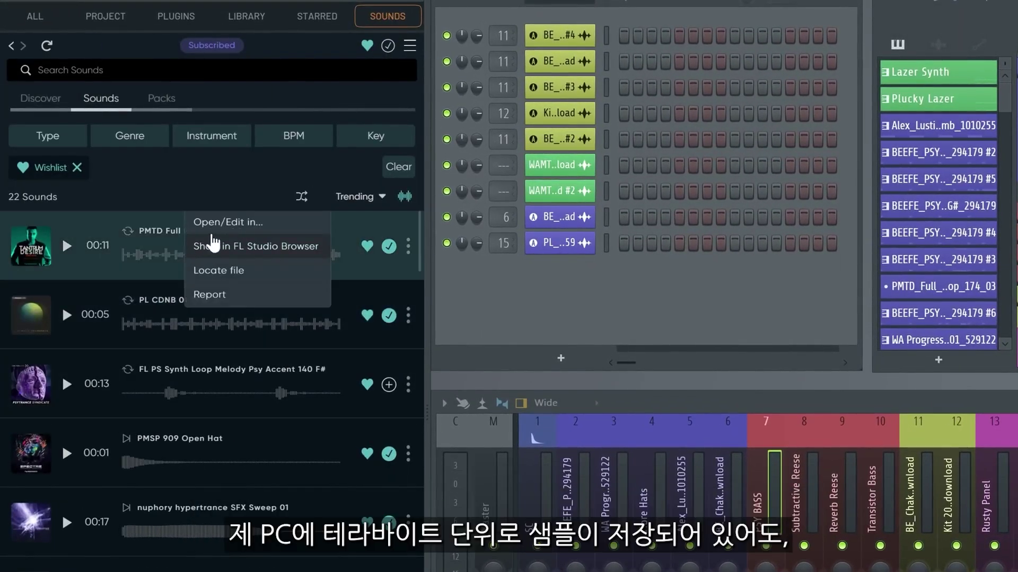
mouse_move(219, 231)
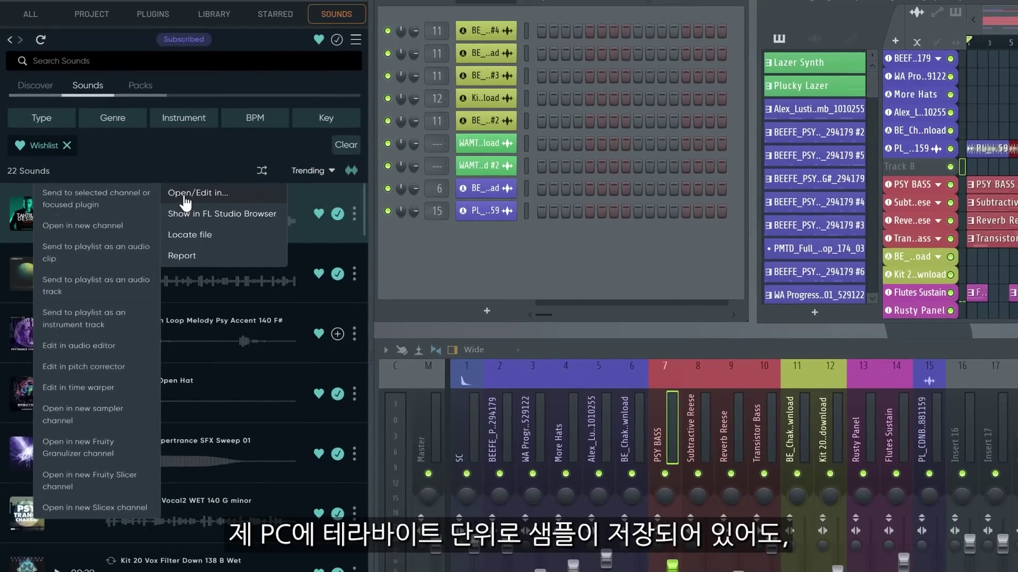
click(125, 511)
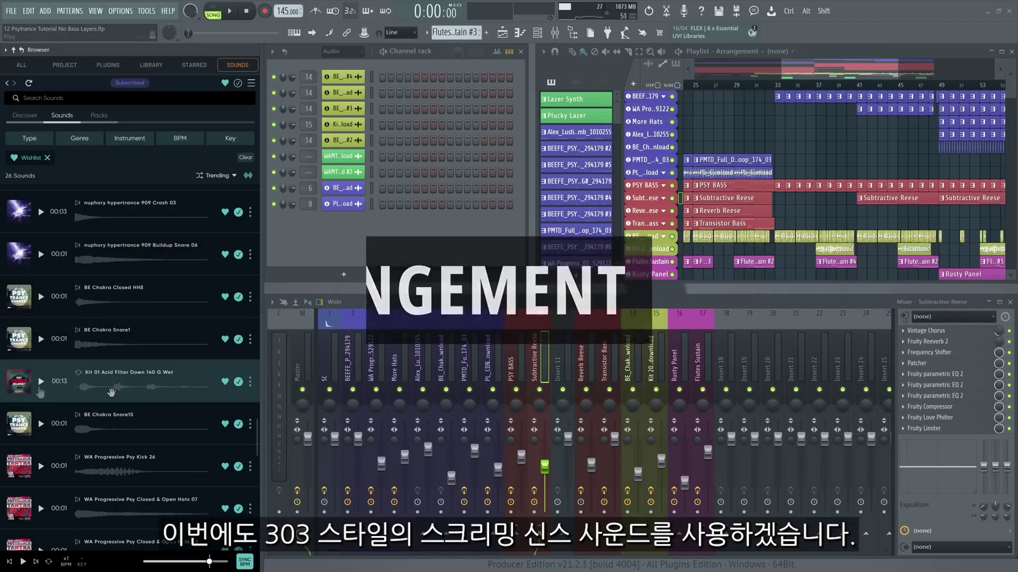
Preview Kit 01 Acid Filter Down 140 G Wet, add it as an audio track below PSY BASS and play the drop
click(40, 382)
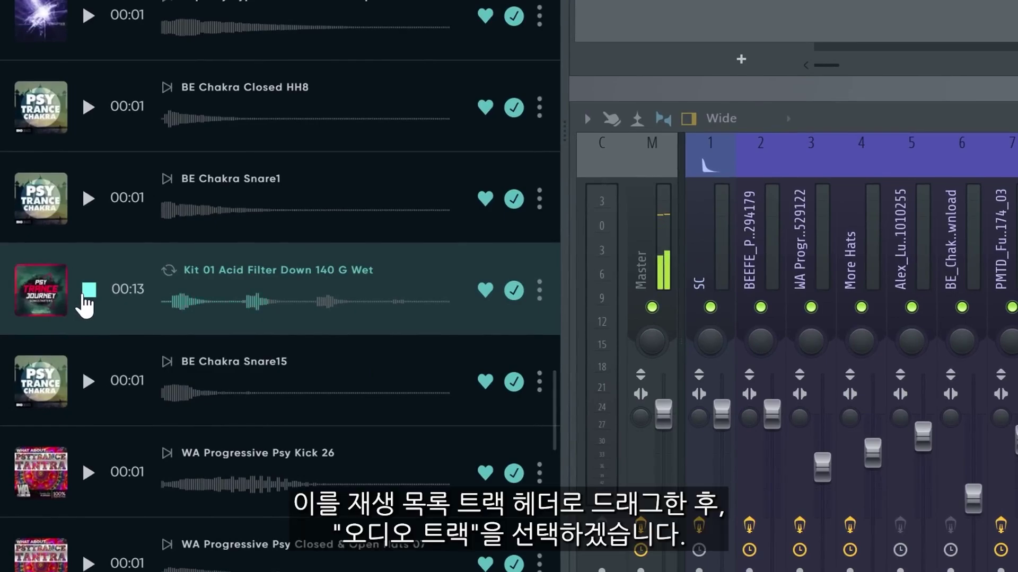
drag(85, 305, 655, 196)
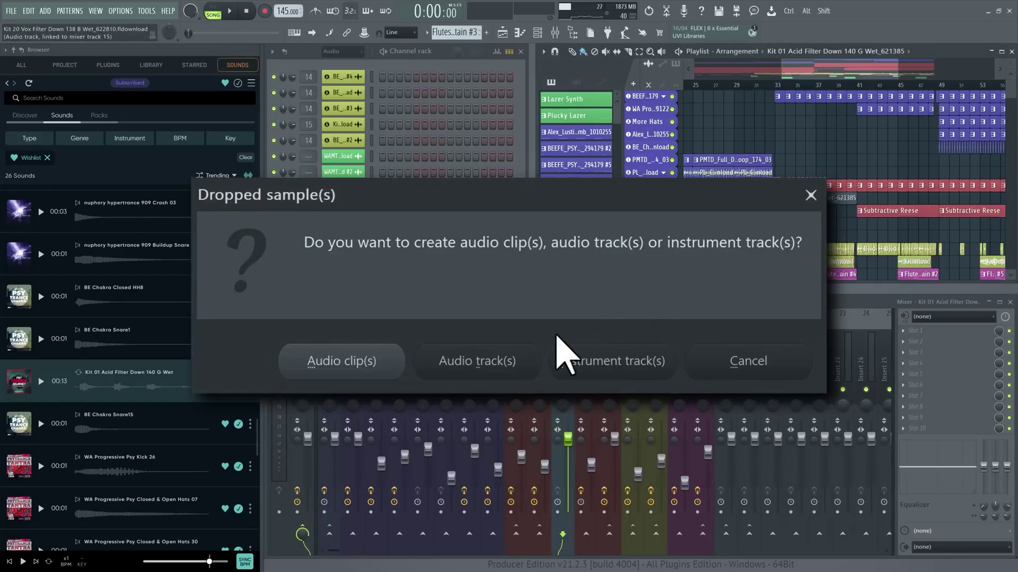
click(506, 366)
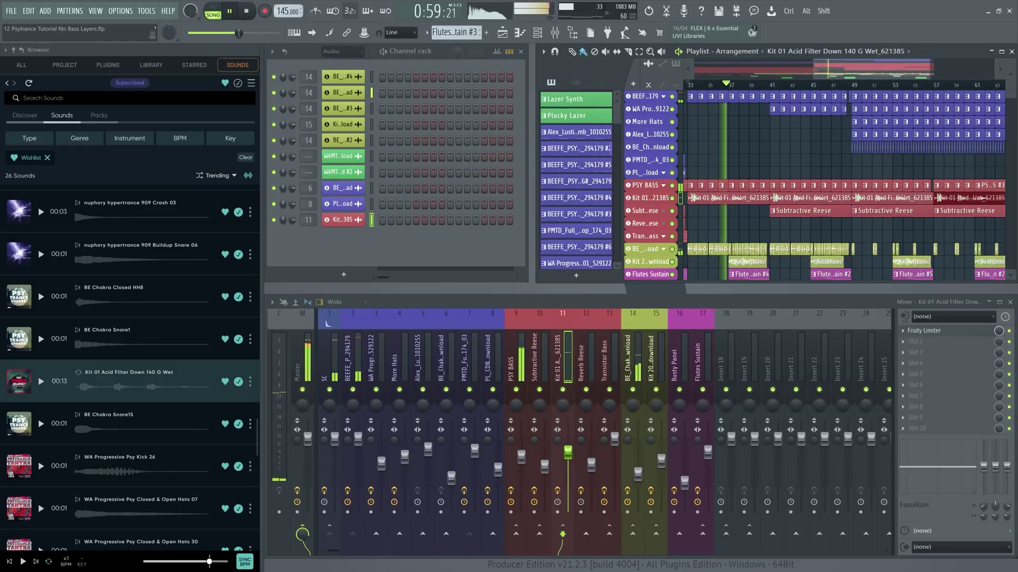
key(space)
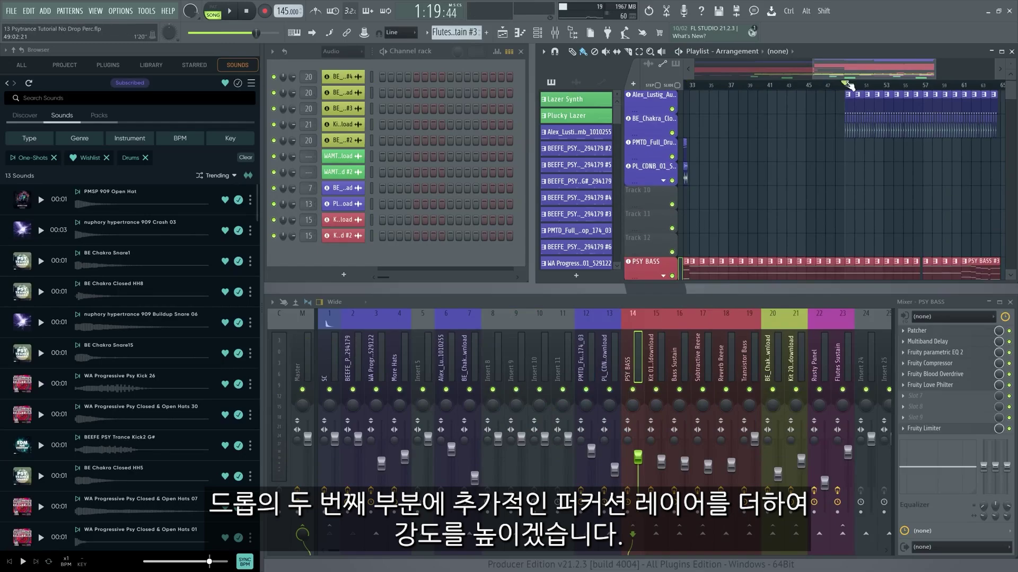
Clear the Drums and One-Shots filters and add a percussion sample from the wishlist to the playlist at bar 49
click(145, 158)
click(53, 157)
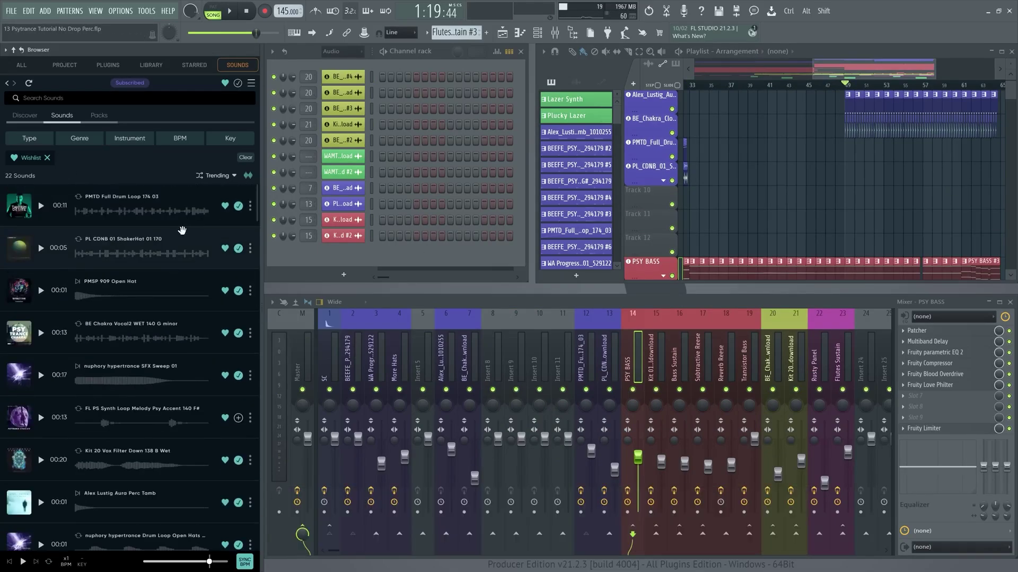
scroll(182, 230, down, 5)
drag(143, 325, 848, 225)
click(41, 326)
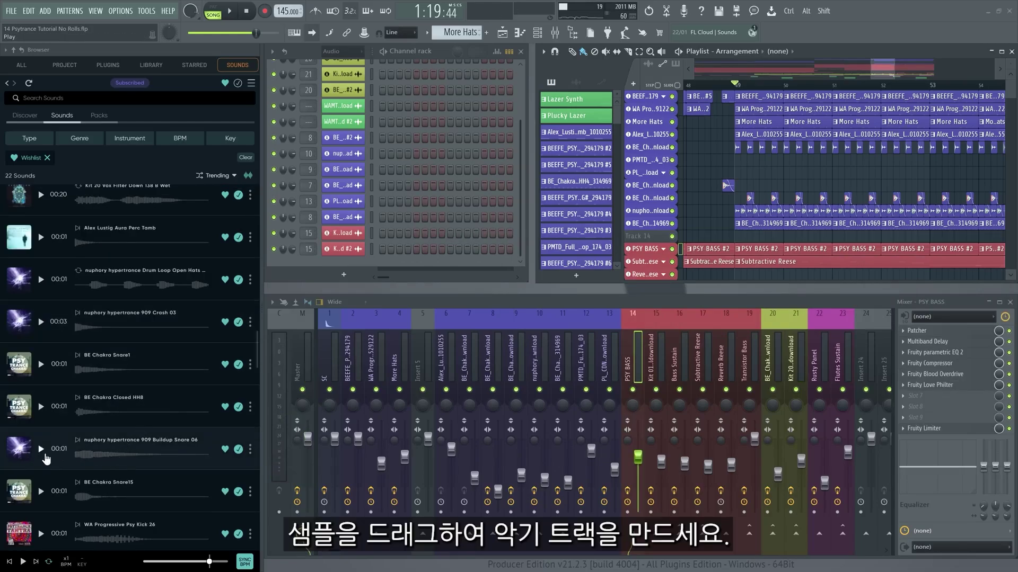
Add nuphory hypertrance 909 Buildup Snare 06 as an instrument track directly above PSY BASS
drag(45, 459, 649, 235)
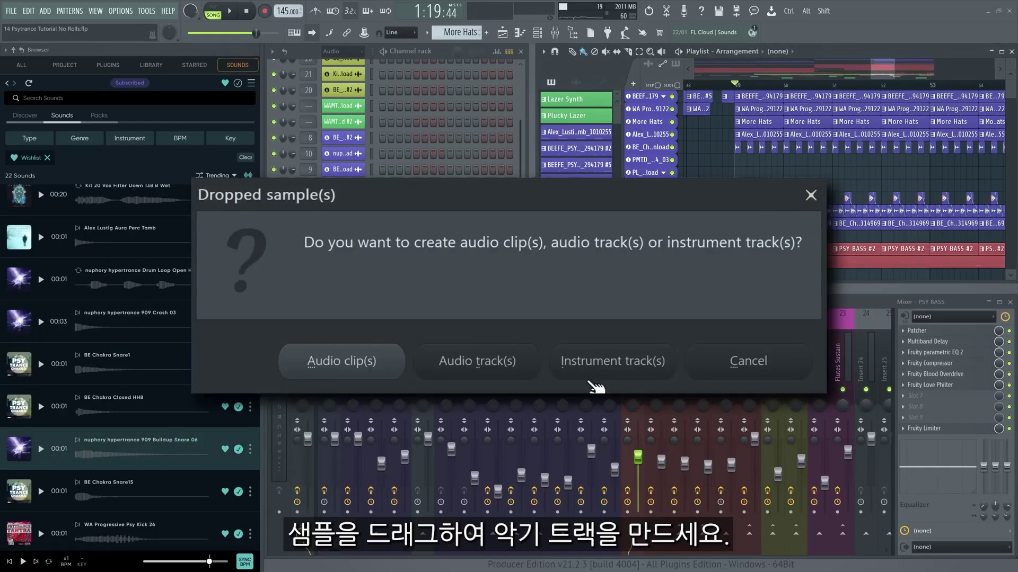
click(636, 359)
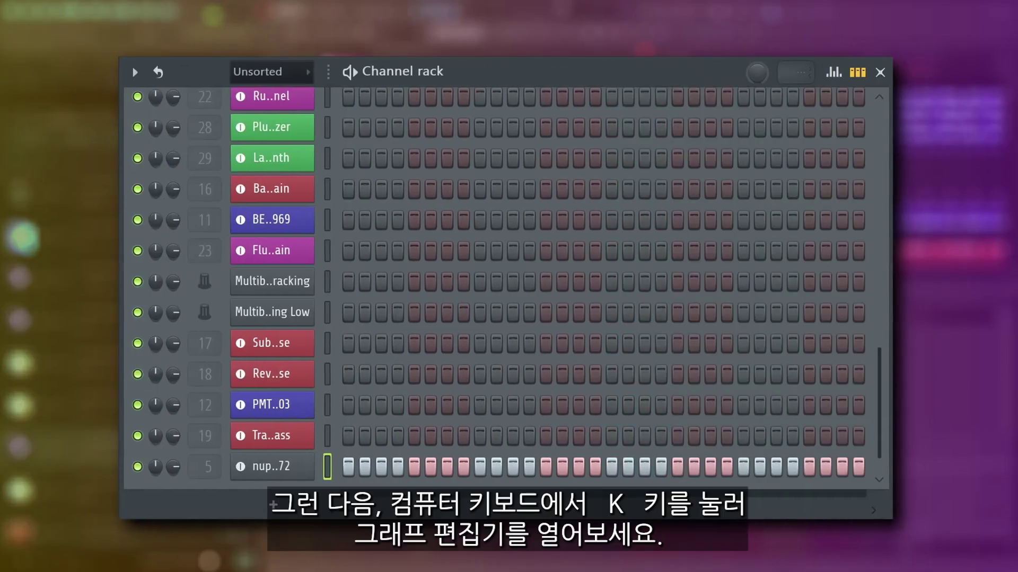
Shape the buildup snare's steps with rising velocity and pitch ramps in the Graph Editor, then close it
key(k)
drag(768, 393, 390, 470)
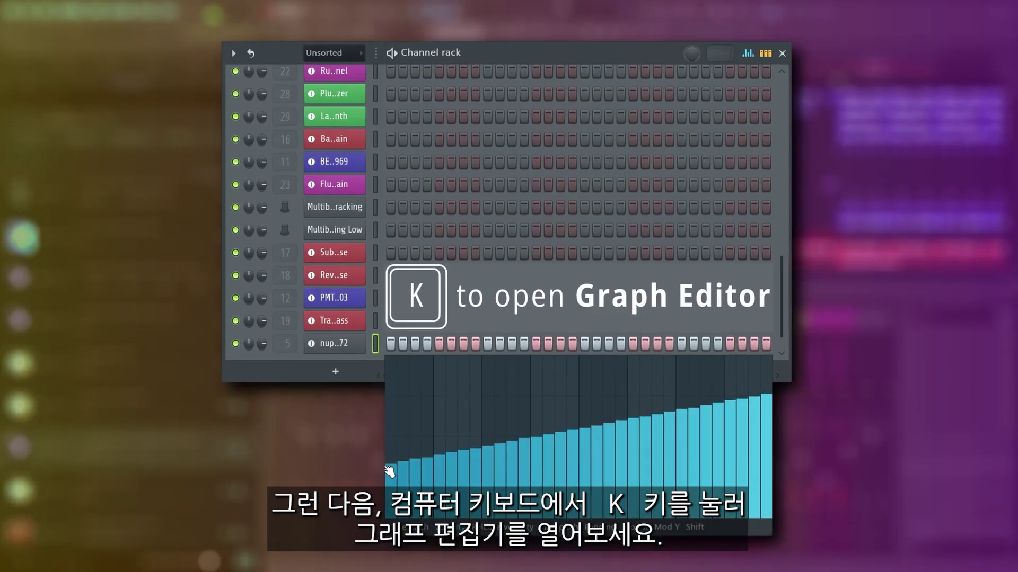
click(577, 525)
drag(767, 411, 455, 460)
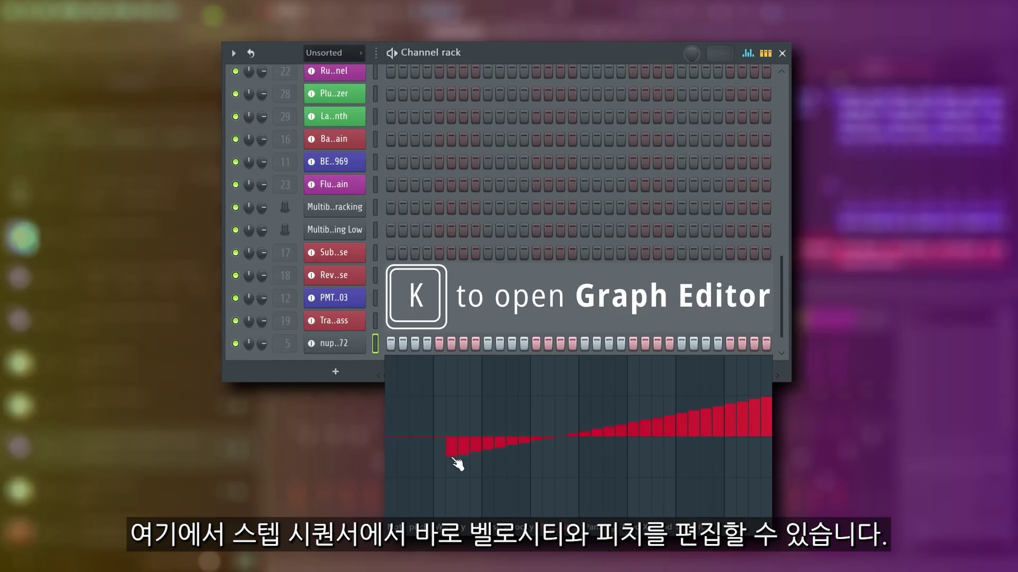
key(k)
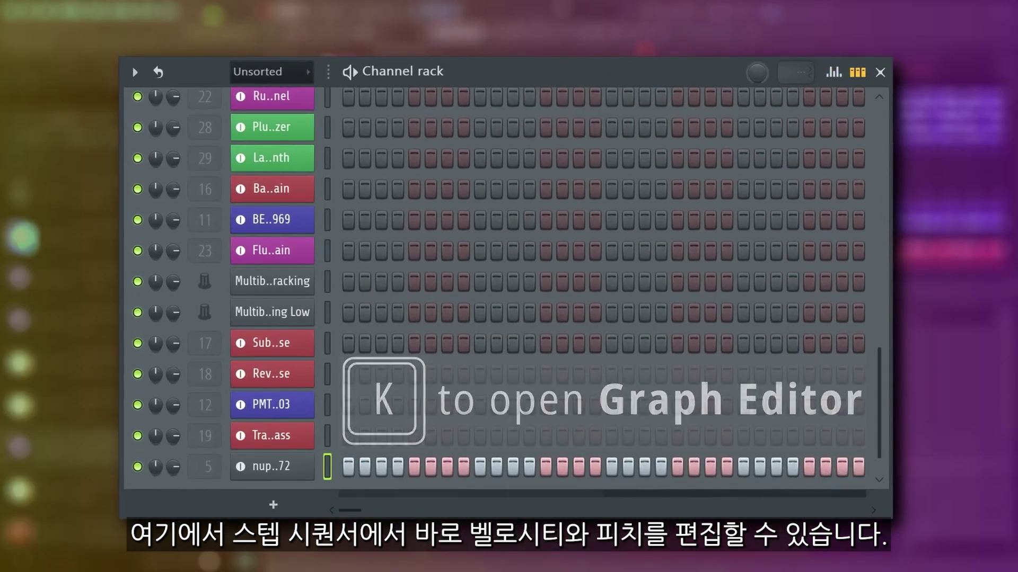
key(space)
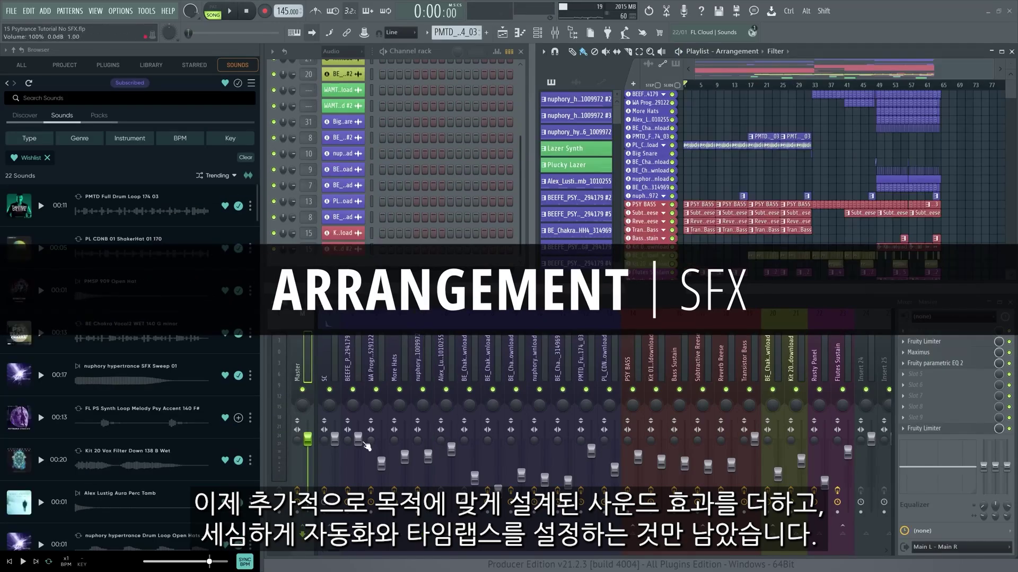
Preview nuphory hypertrance SFX Sweep 01 and add it as an audio track on the empty track below Lazer Synth
click(41, 375)
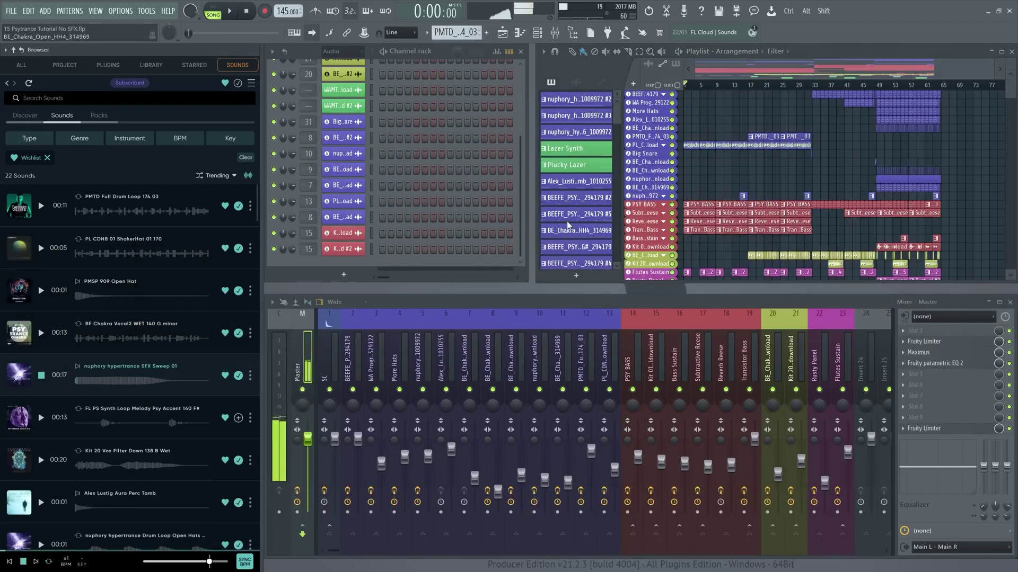
scroll(697, 218, down, 4)
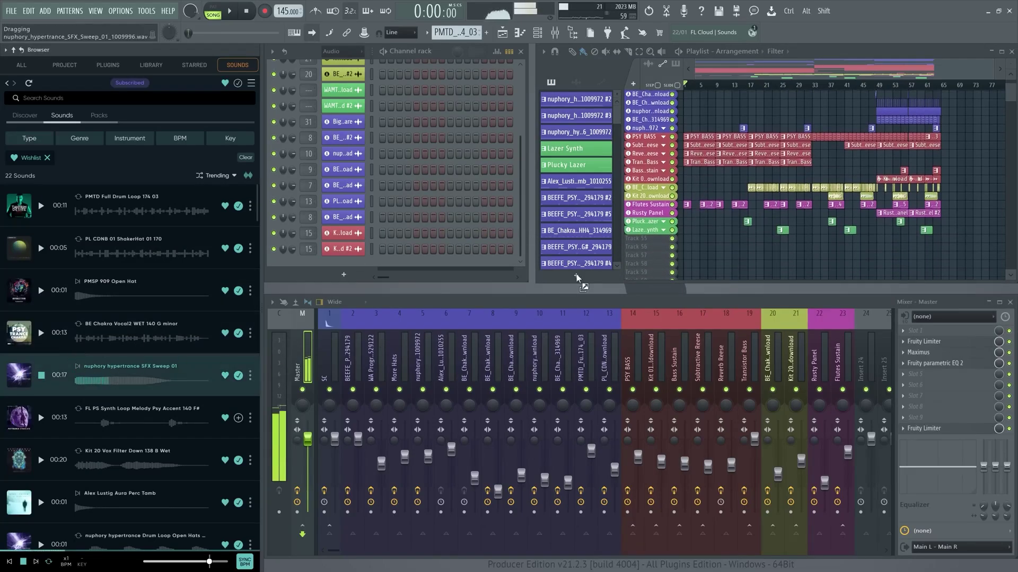
drag(578, 277, 646, 240)
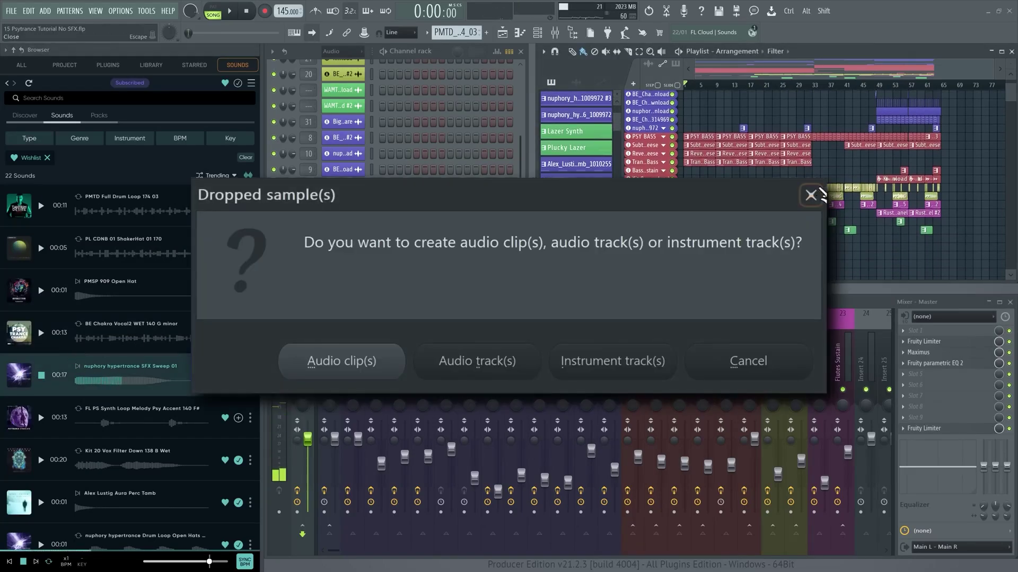
click(492, 369)
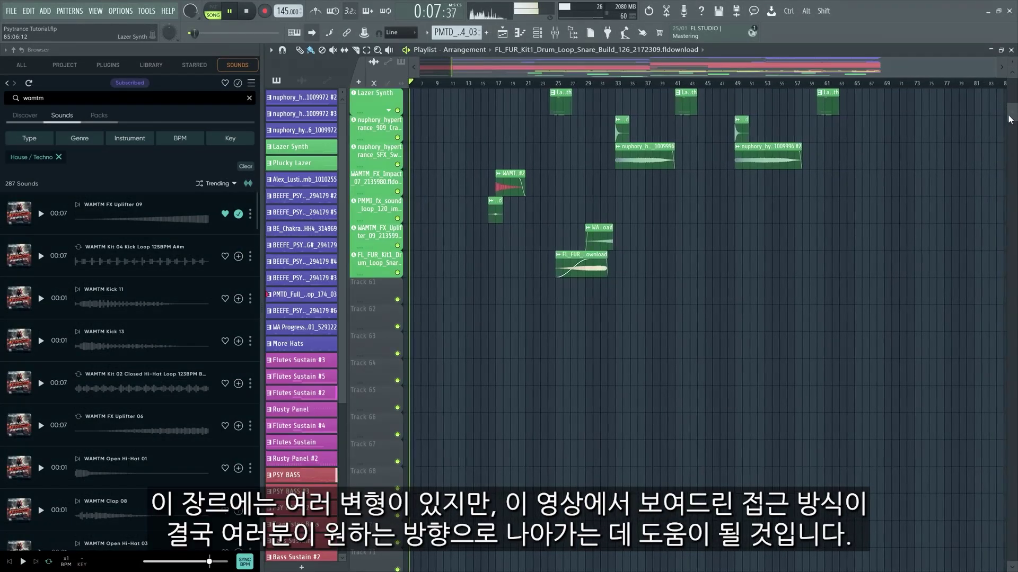
scroll(946, 108, up, 5)
scroll(631, 307, up, 3)
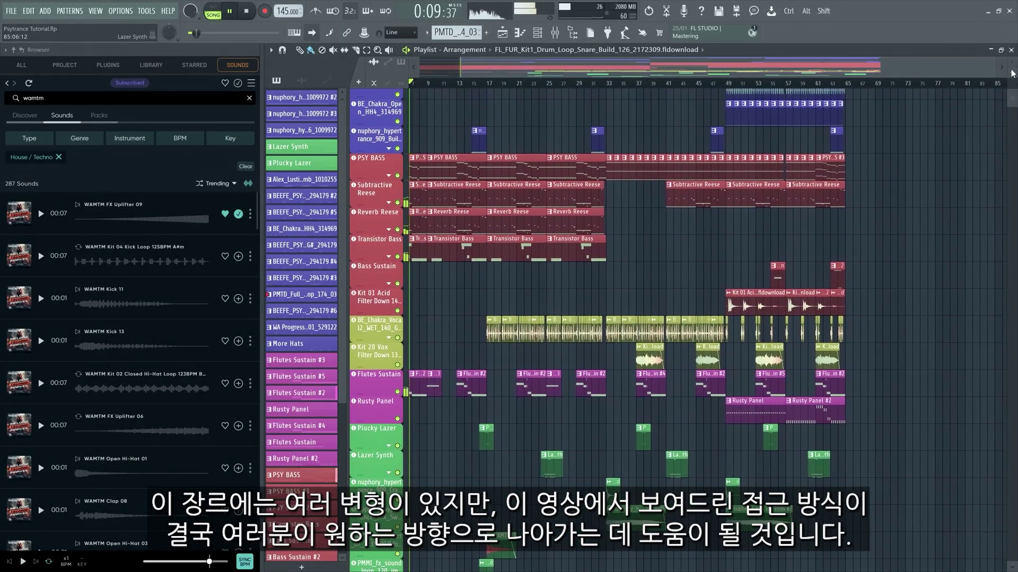
drag(1012, 63, 639, 55)
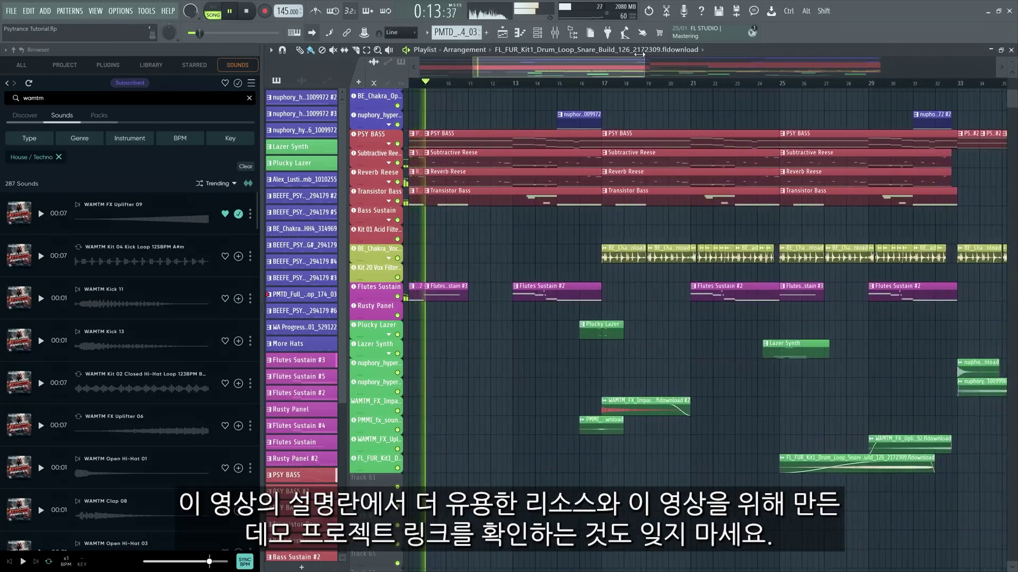